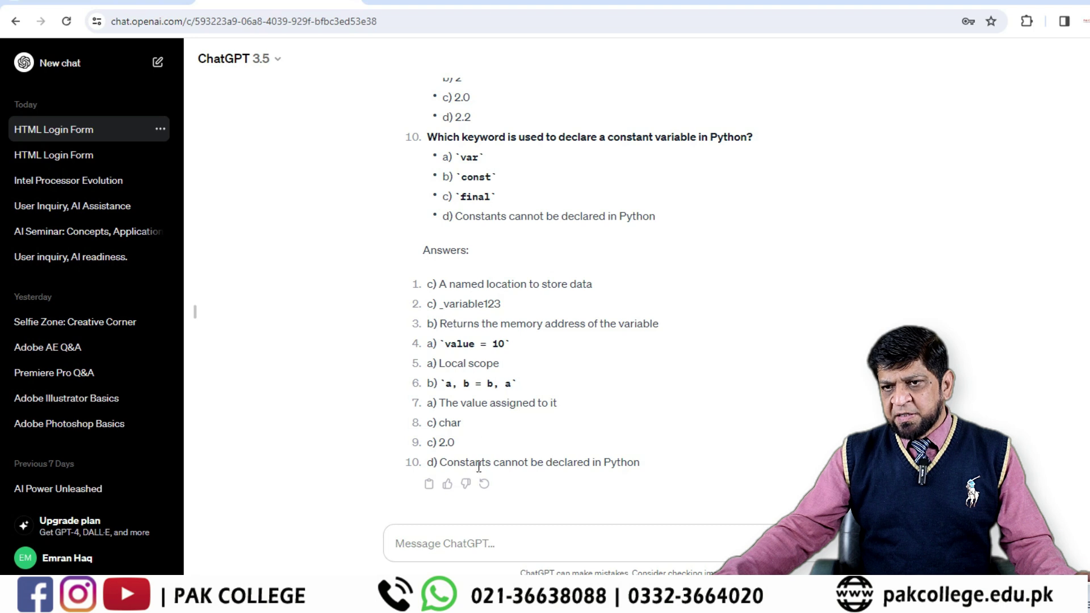
- Review the Python variable multiple-choice questions and their answer key in the chat response
{"action": "scroll", "coordinate": [487, 298], "scroll_direction": "up", "scroll_amount": 10}
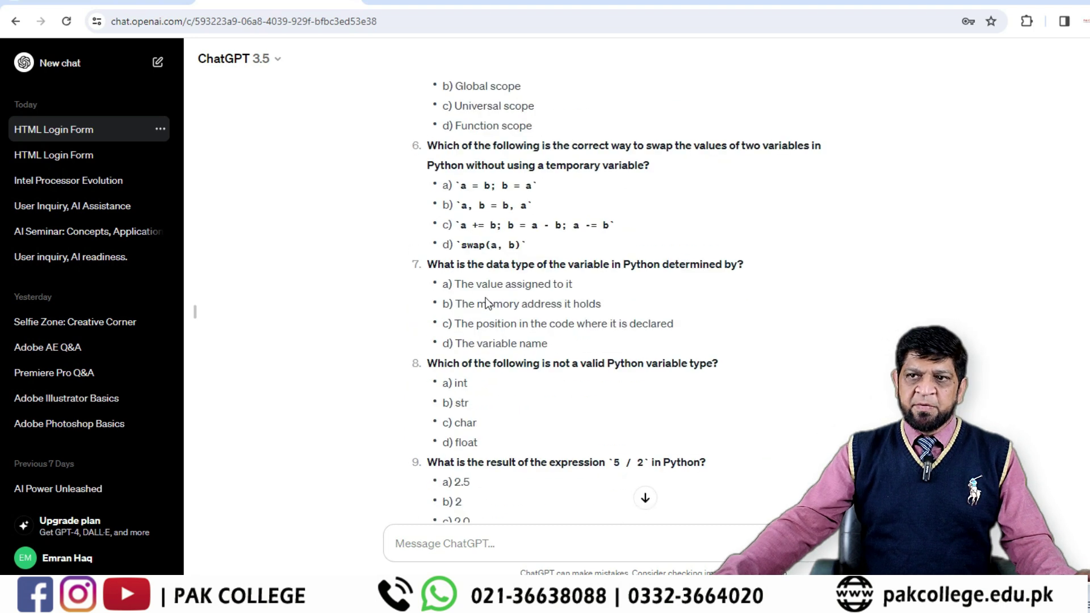
{"action": "scroll", "coordinate": [487, 298], "scroll_direction": "down", "scroll_amount": 9}
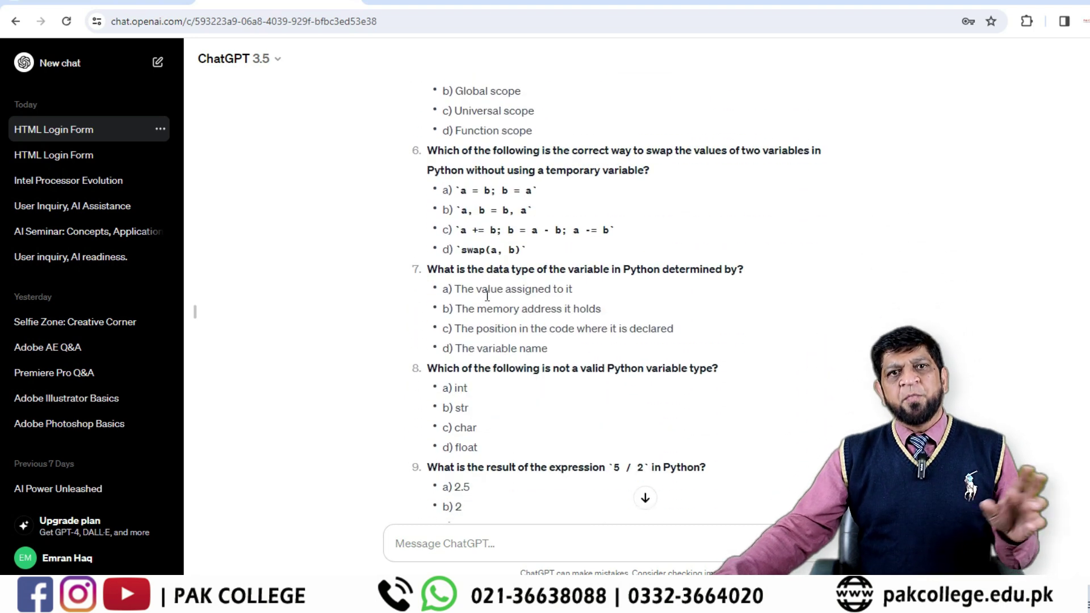
{"action": "scroll", "coordinate": [486, 295], "scroll_direction": "down", "scroll_amount": 2}
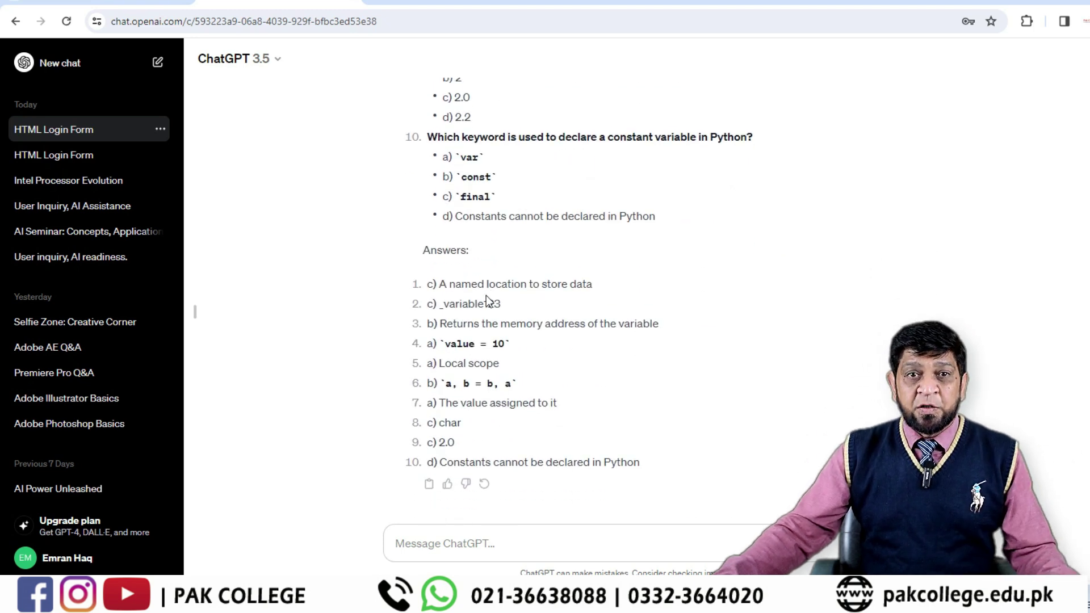
{"action": "left_click", "coordinate": [487, 544]}
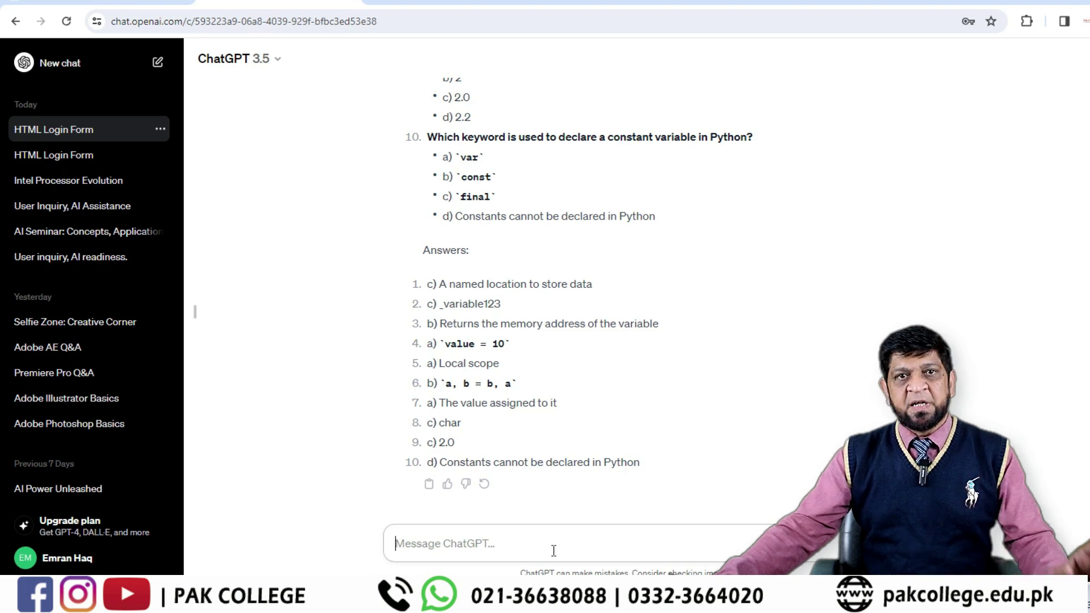
- Copy the prompt "Write 25 Advance MCQS about Applied Math" from the Word document and submit it in ChatGPT
{"action": "left_click", "coordinate": [568, 601]}
{"action": "left_click", "coordinate": [467, 318]}
{"action": "left_click_drag", "start_coordinate": [275, 187], "coordinate": [598, 190]}
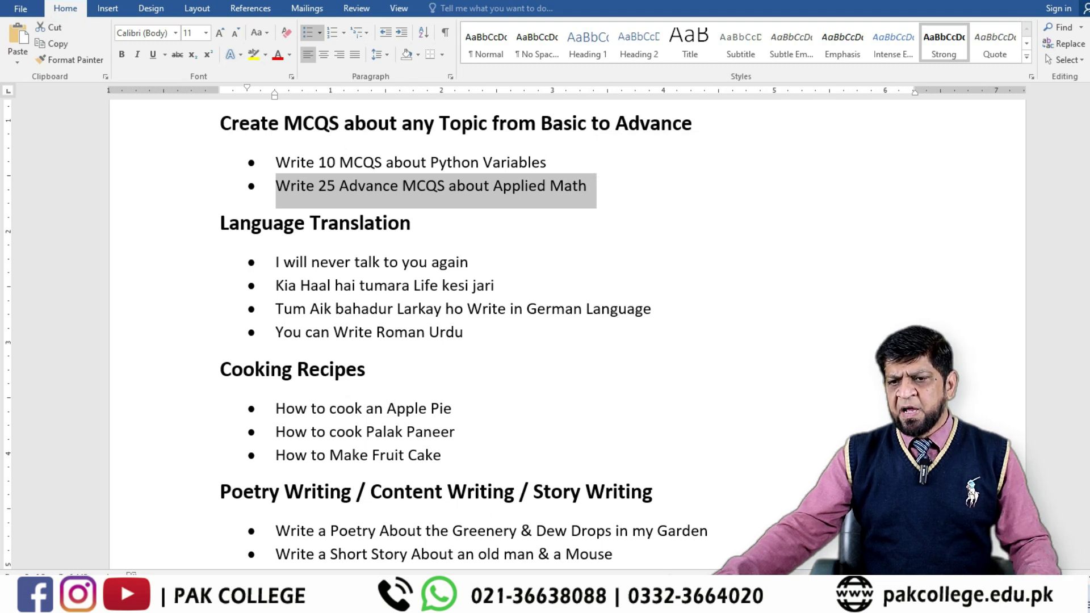
{"action": "left_click", "coordinate": [330, 601]}
{"action": "left_click", "coordinate": [283, 489]}
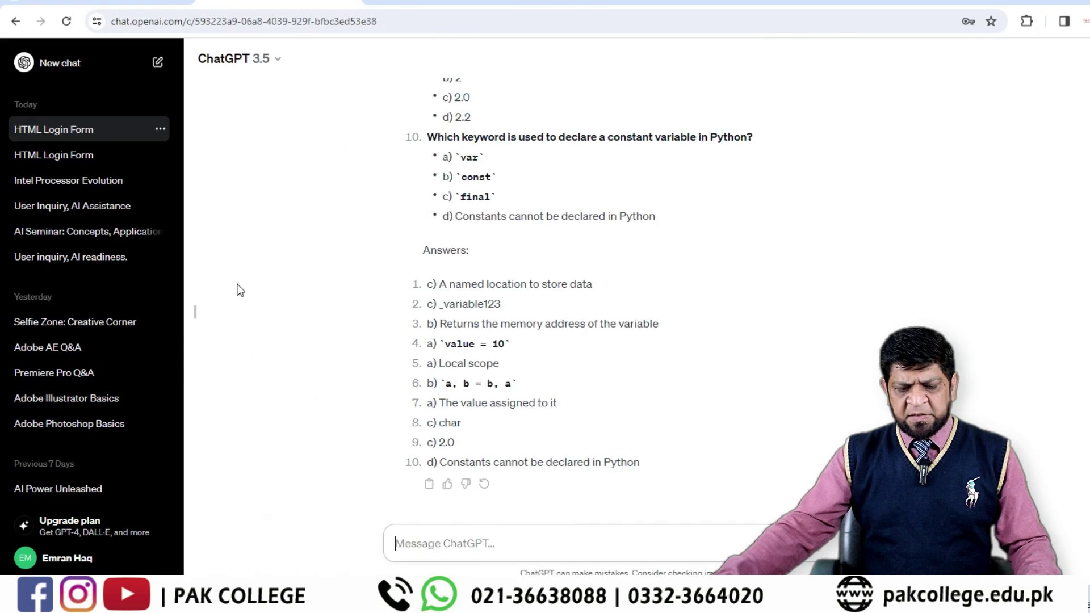
{"action": "type", "text": "• Write 25 Advance MCQS about Applied Math"}
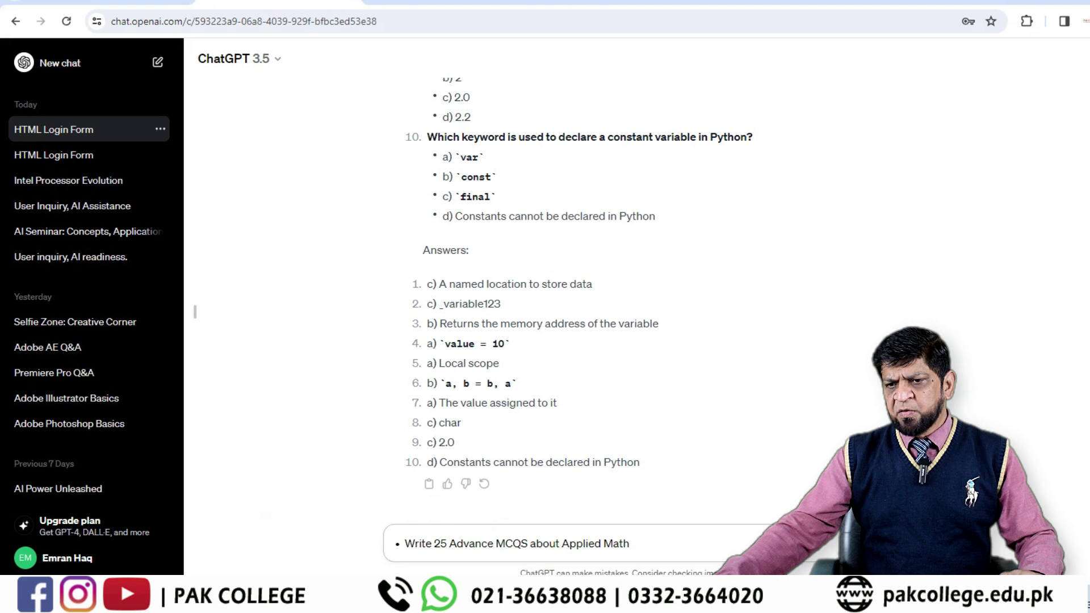
{"action": "key", "text": "Return"}
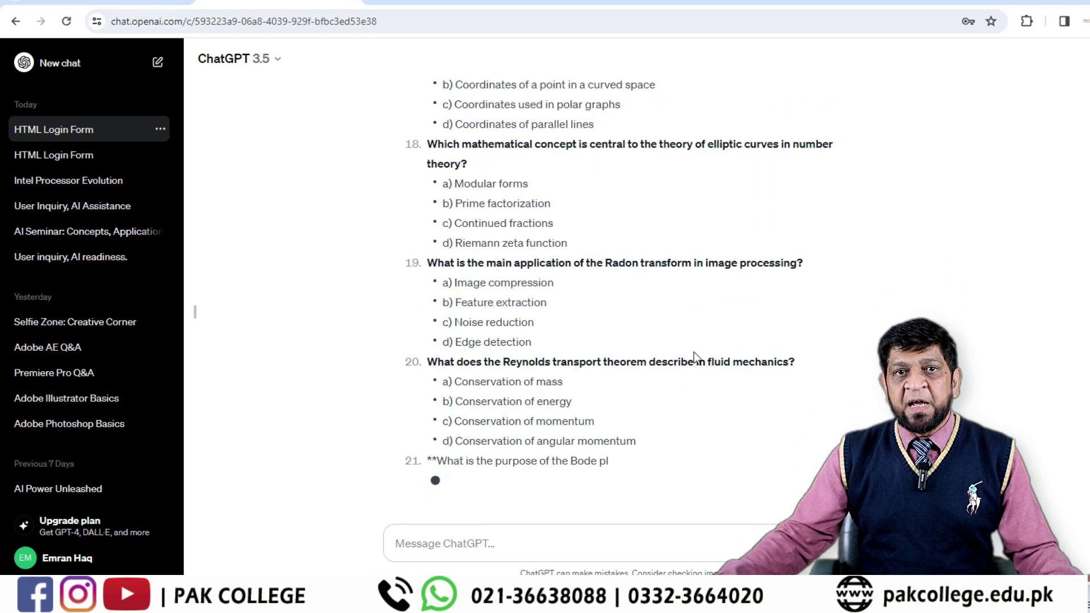
- Switch to the Word document and copy the line "I will never talk to you again" under Language Translation
{"action": "left_click", "coordinate": [555, 546]}
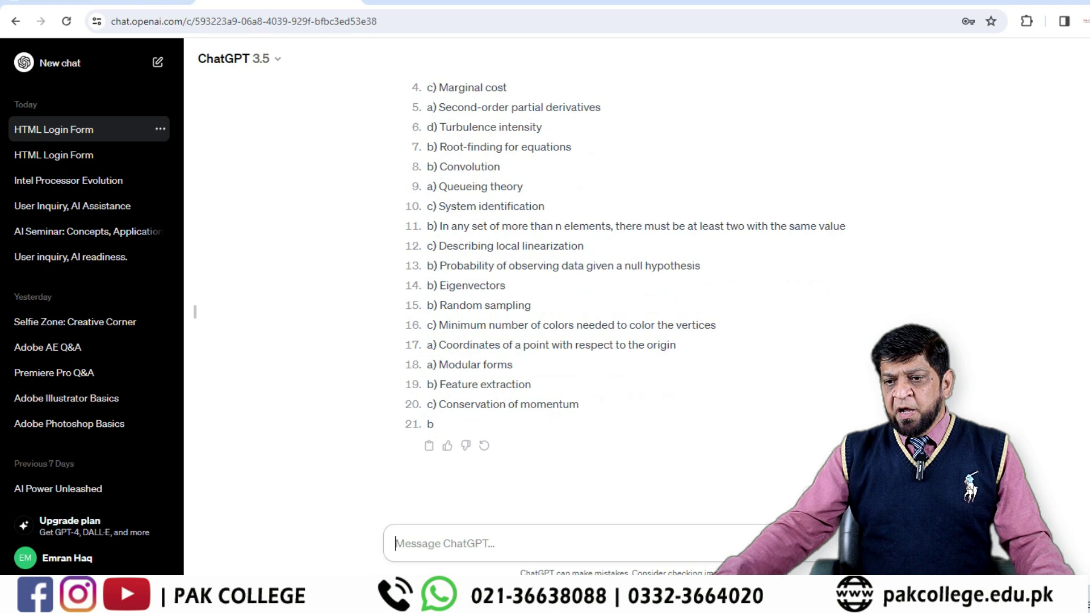
{"action": "left_click", "coordinate": [539, 597]}
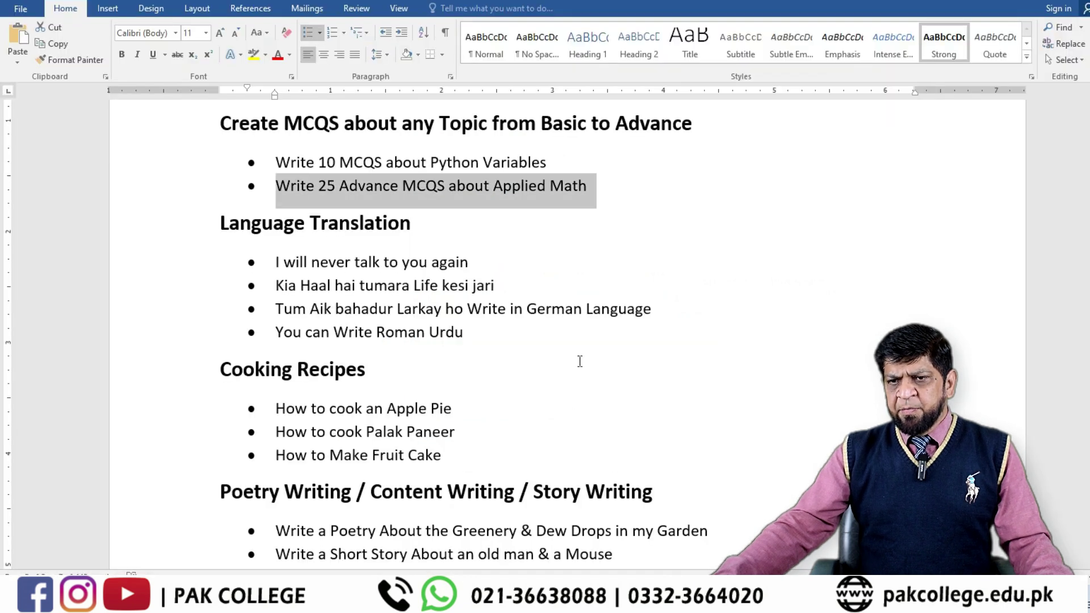
{"action": "scroll", "coordinate": [580, 361], "scroll_direction": "down", "scroll_amount": 1}
{"action": "left_click", "coordinate": [504, 222]}
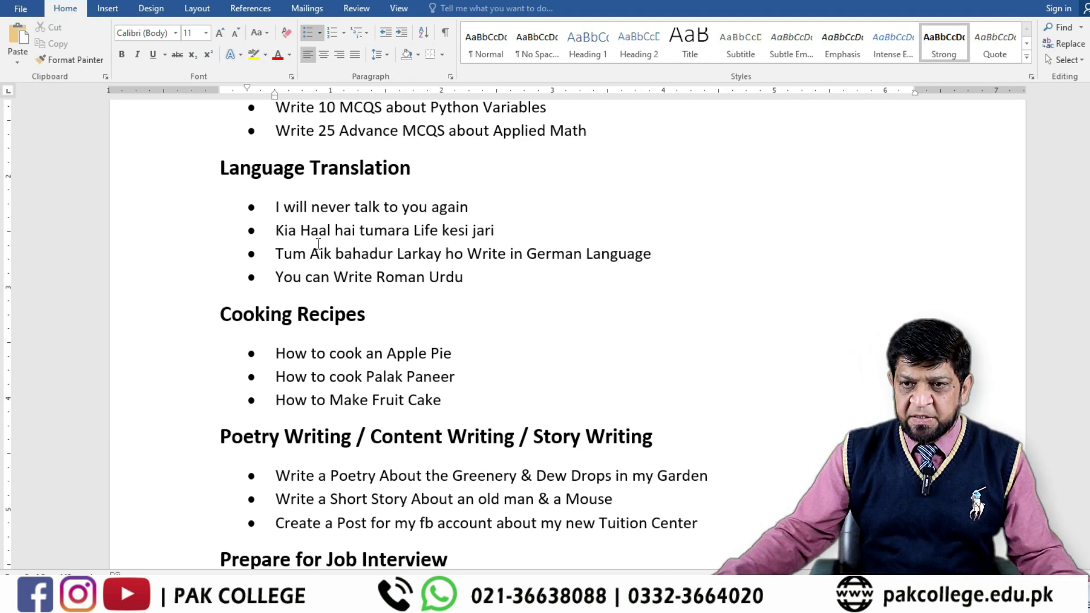
{"action": "left_click", "coordinate": [316, 277]}
{"action": "scroll", "coordinate": [316, 235], "scroll_direction": "down", "scroll_amount": 1}
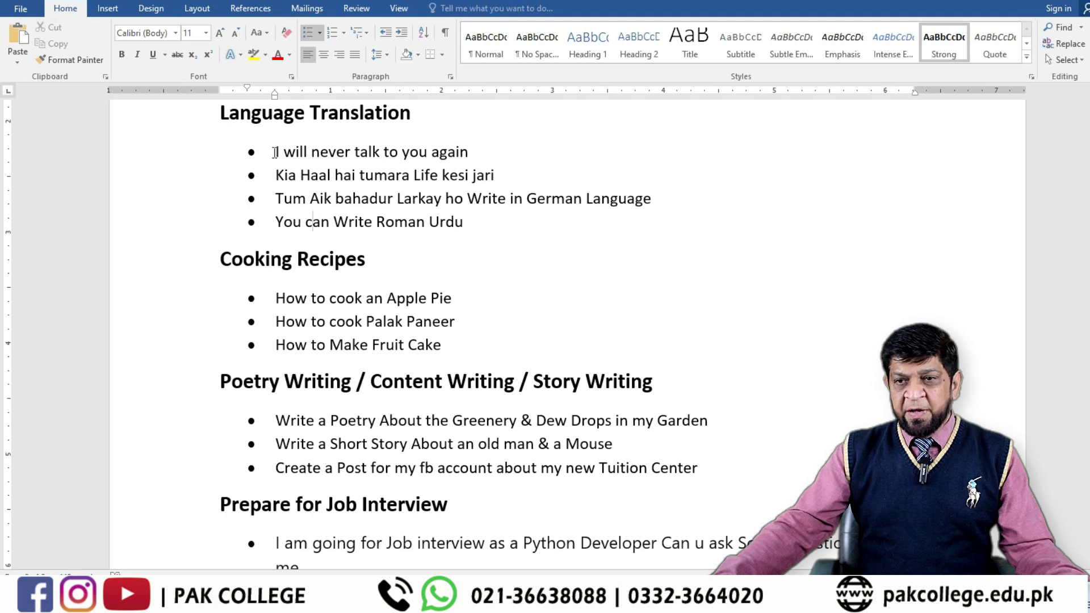
{"action": "left_click_drag", "start_coordinate": [275, 152], "coordinate": [495, 151]}
{"action": "key", "text": "ctrl+c"}
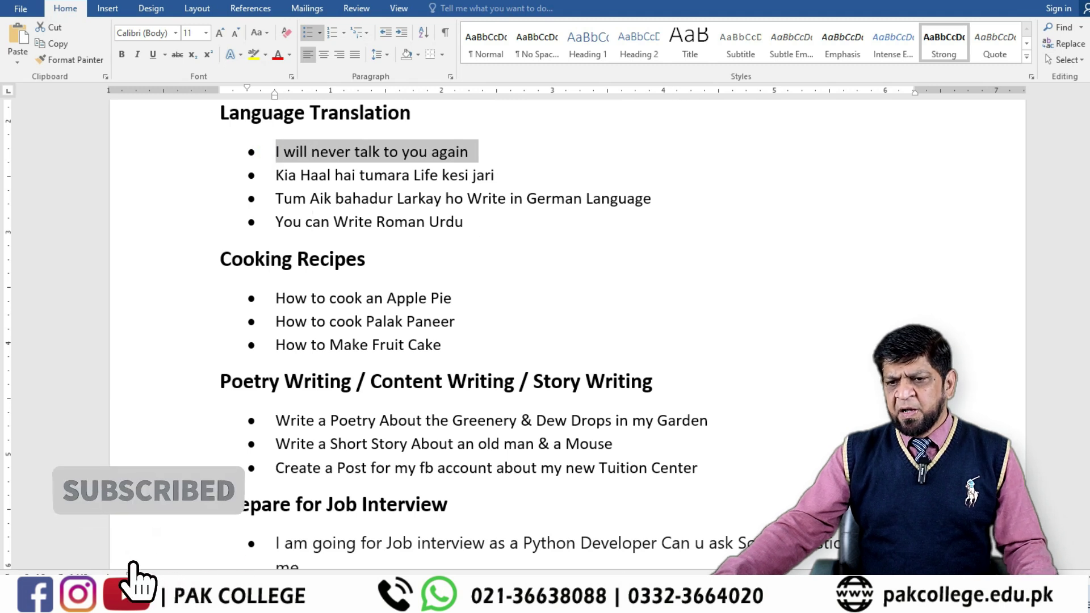
- Switch to ChatGPT, paste the copied sentence, append "translate in urdu" and submit the prompt
{"action": "left_click", "coordinate": [331, 593]}
{"action": "left_click", "coordinate": [269, 520]}
{"action": "left_click", "coordinate": [464, 545]}
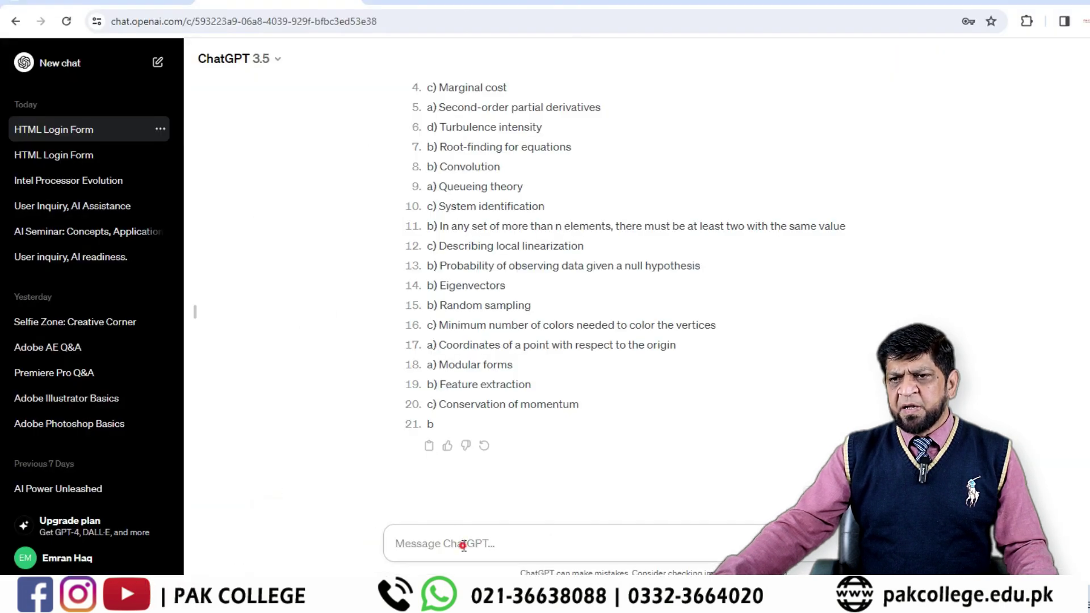
{"action": "key", "text": "ctrl+v"}
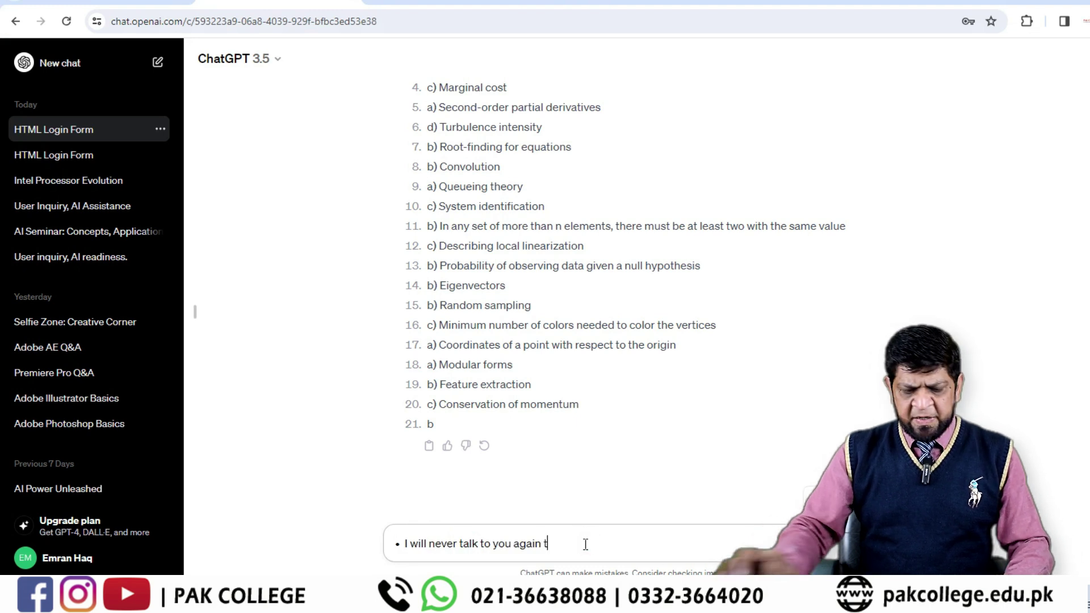
{"action": "type", "text": "trans"}
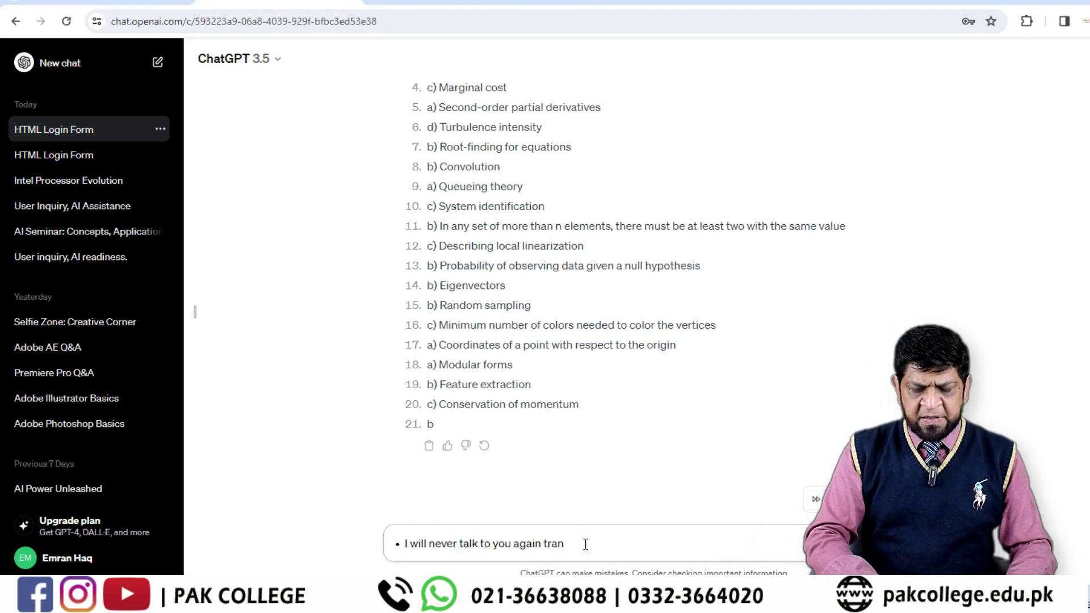
{"action": "key", "text": "BackSpace"}
{"action": "type", "text": "slate"}
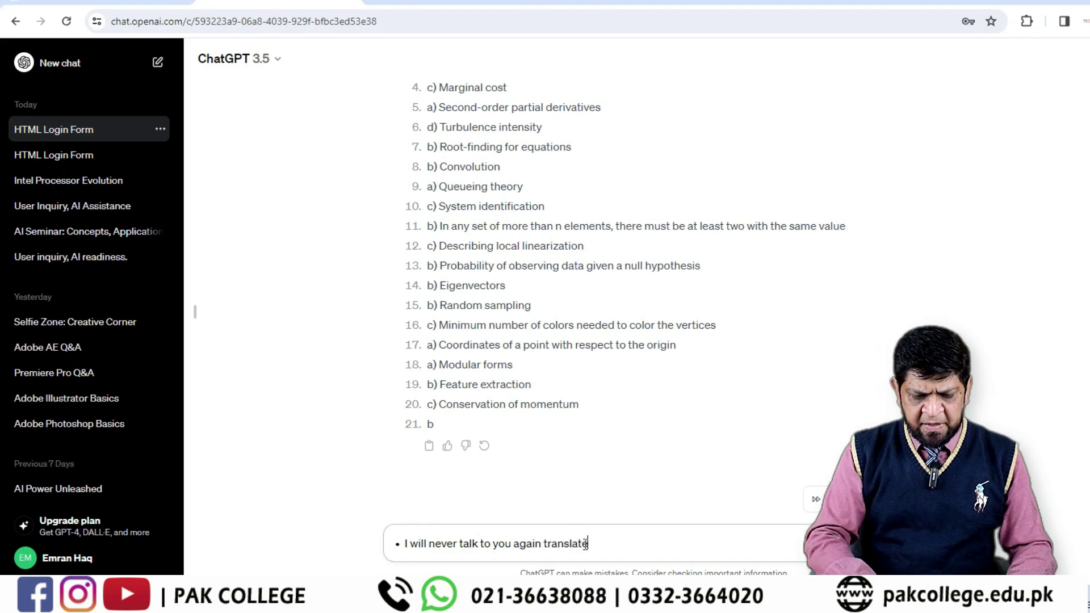
{"action": "type", "text": " in urdu"}
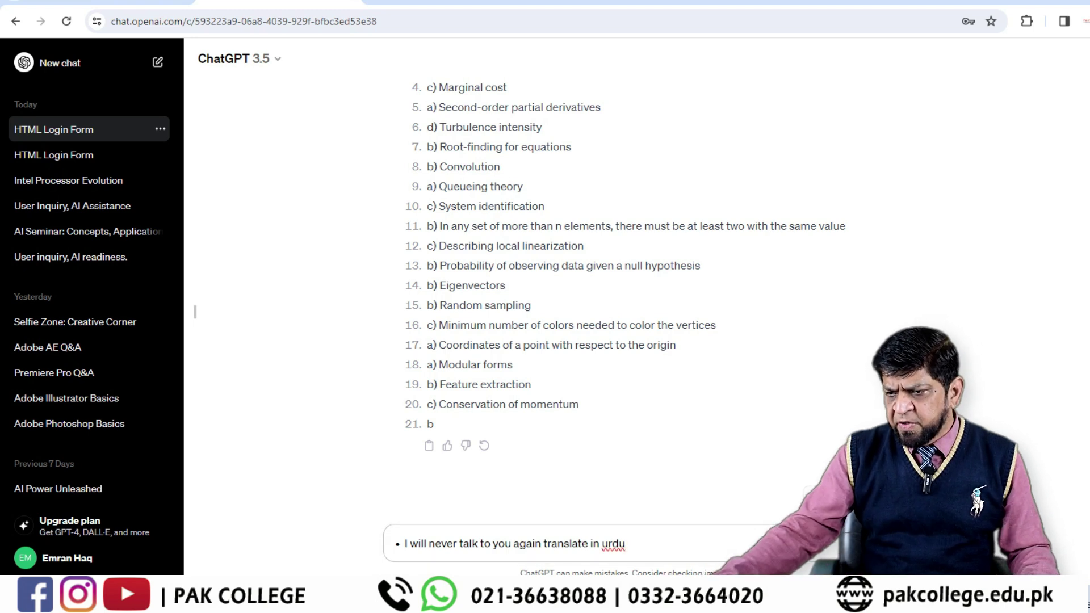
{"action": "key", "text": "Return"}
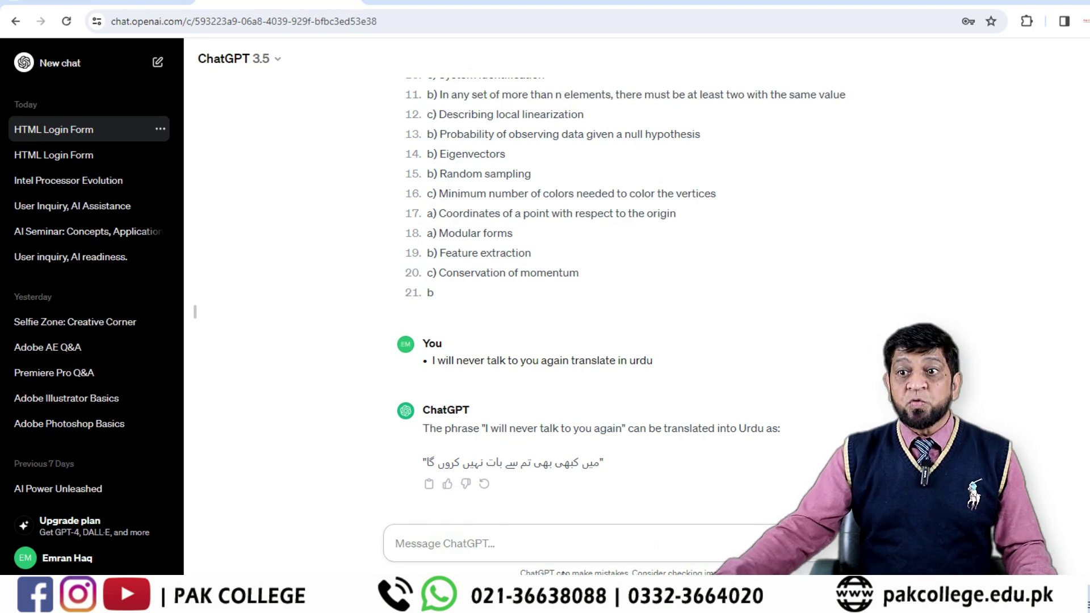
- Copy "Tum Aik bahadur Larkay ho Write in German Language" from the Word document and submit it in ChatGPT
{"action": "key", "text": "alt+Tab"}
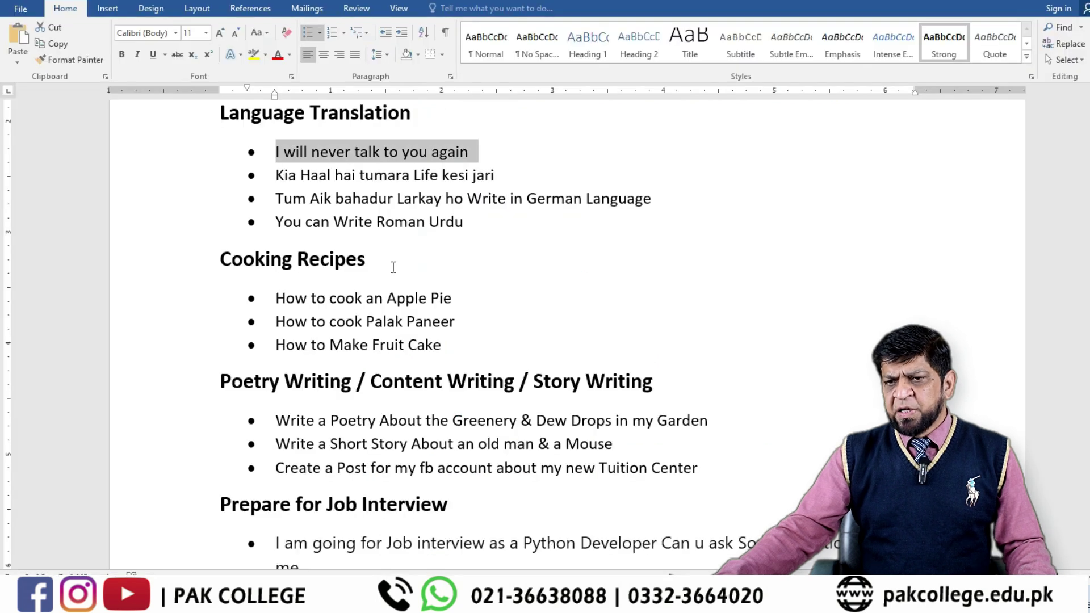
{"action": "left_click", "coordinate": [392, 269]}
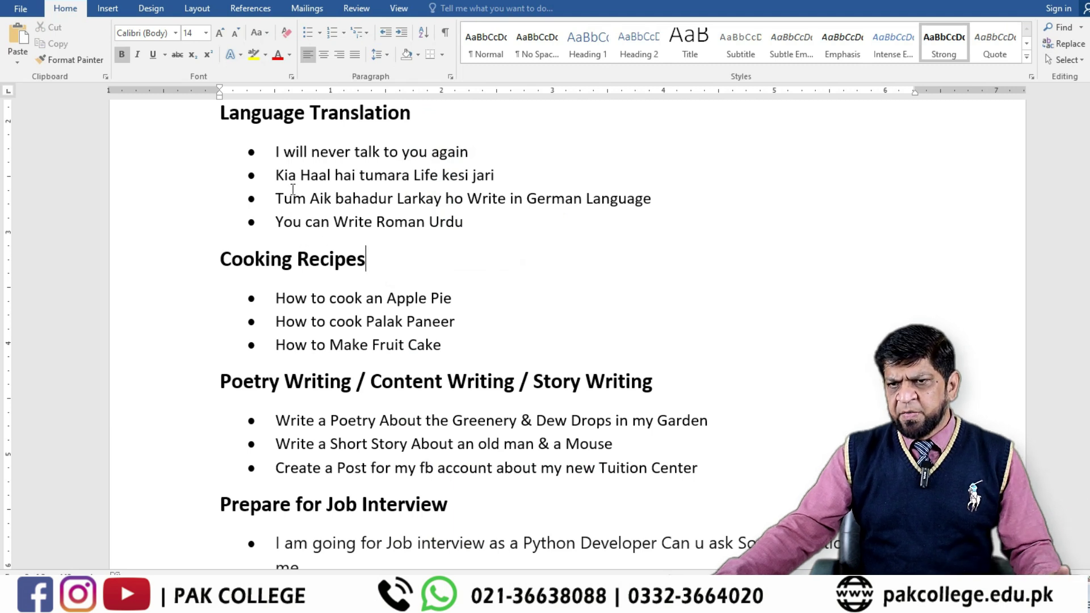
{"action": "left_click_drag", "start_coordinate": [276, 202], "coordinate": [659, 201]}
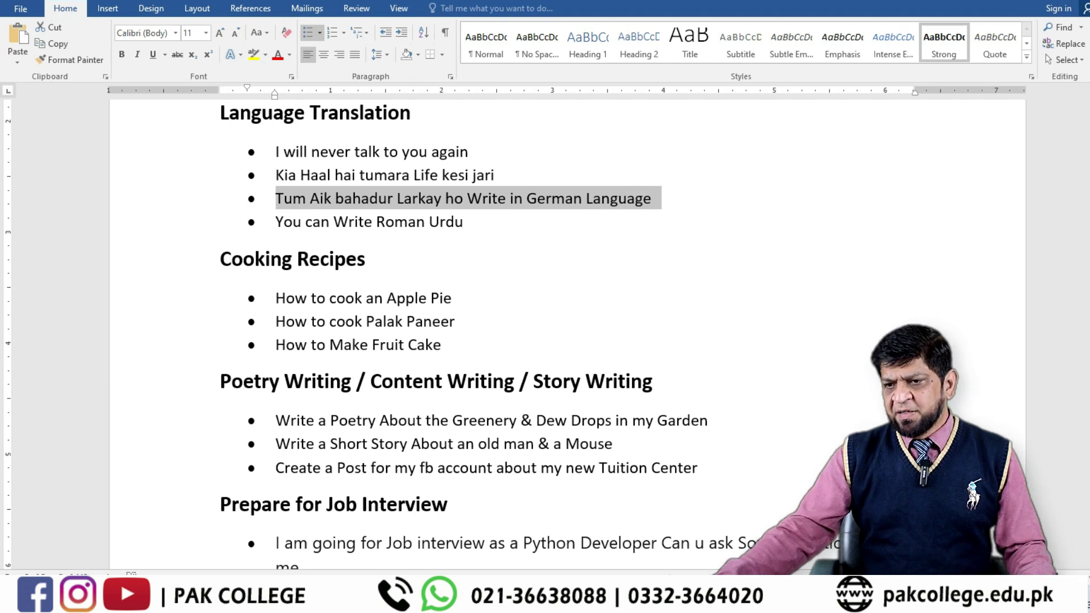
{"action": "mouse_move", "coordinate": [352, 602]}
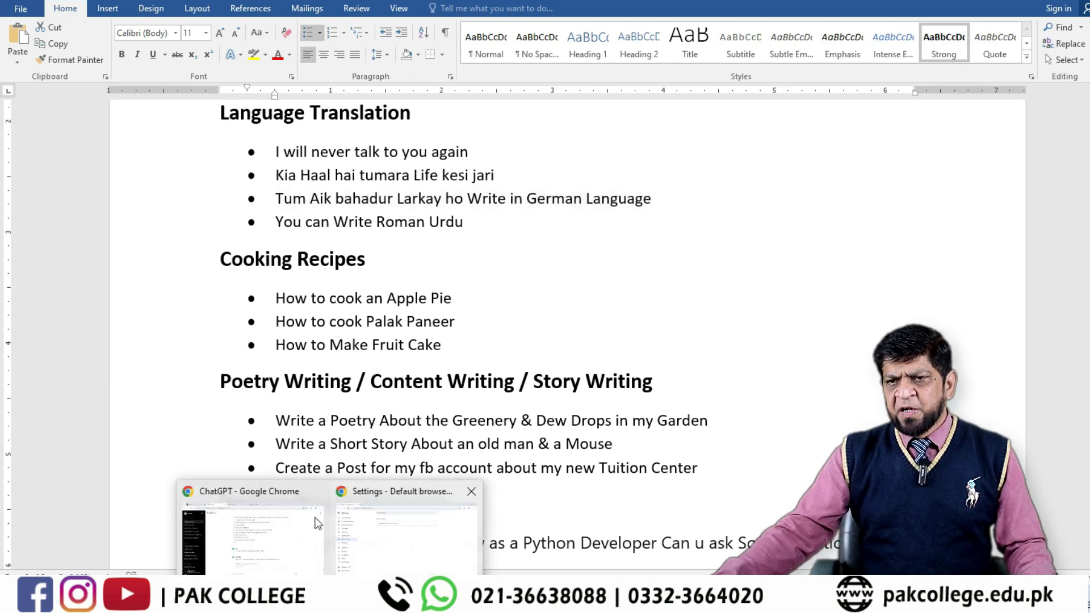
{"action": "left_click", "coordinate": [383, 540]}
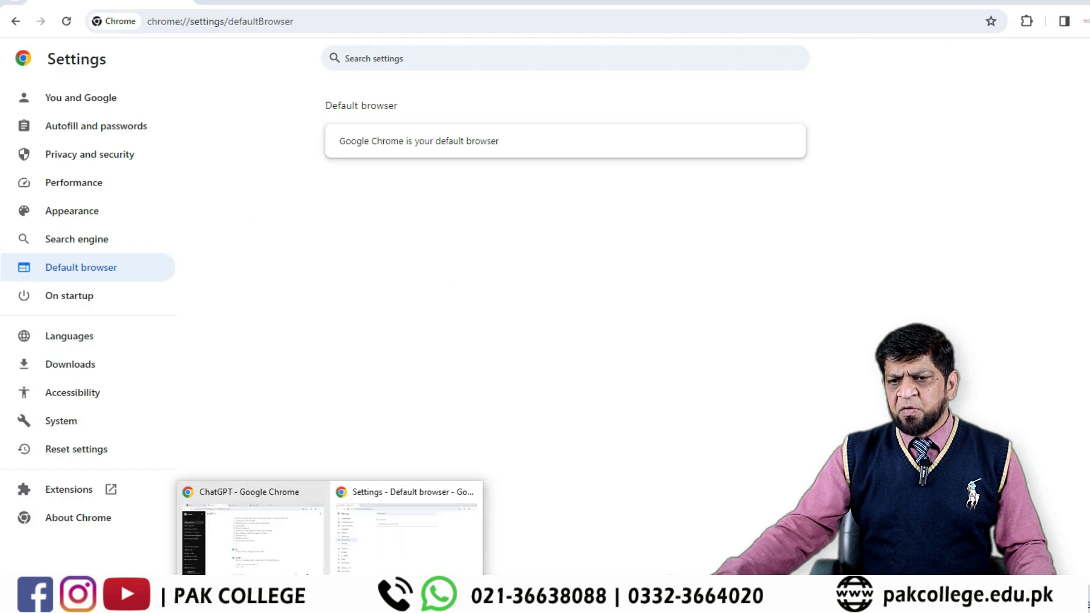
{"action": "left_click", "coordinate": [283, 538]}
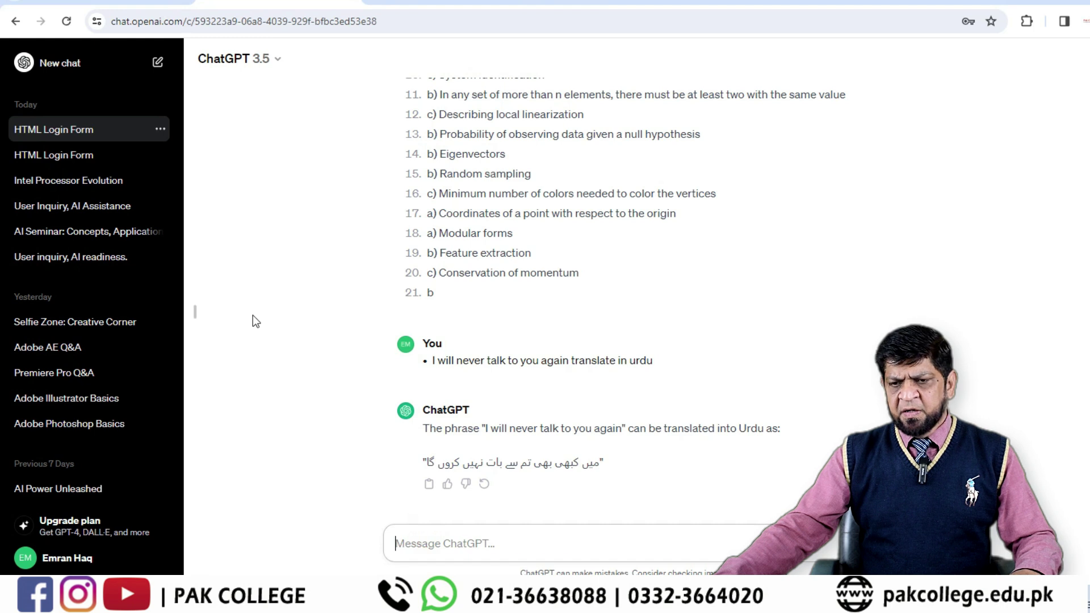
{"action": "type", "text": "• Tum Aik bahadur Larkay ho Write in German Language"}
{"action": "key", "text": "Return"}
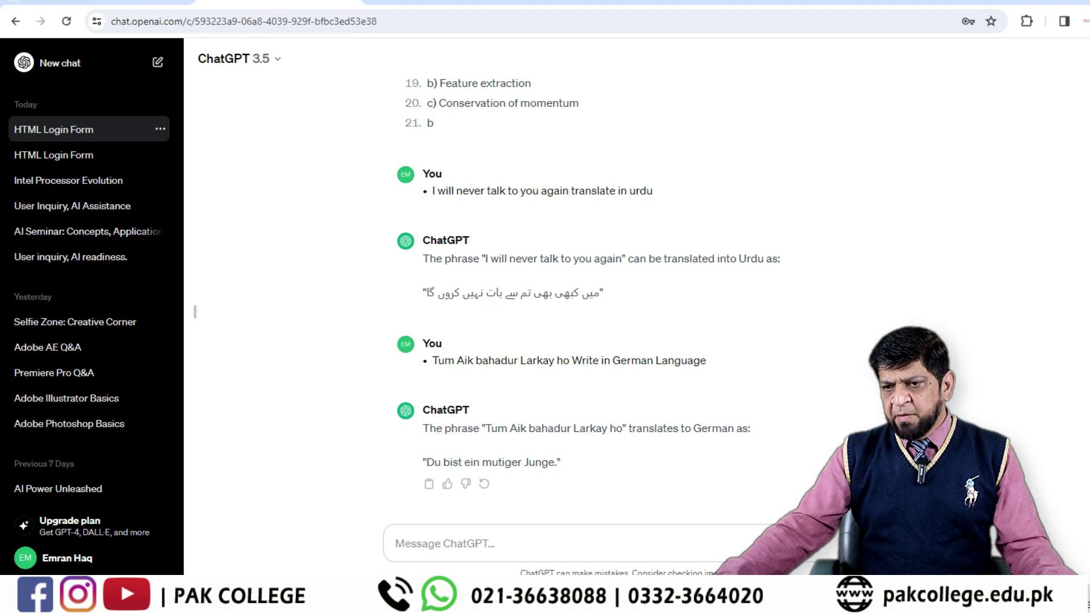
- Switch to the Word document and copy the line "How to cook Palak Paneer" under Cooking Recipes
{"action": "left_click", "coordinate": [499, 568]}
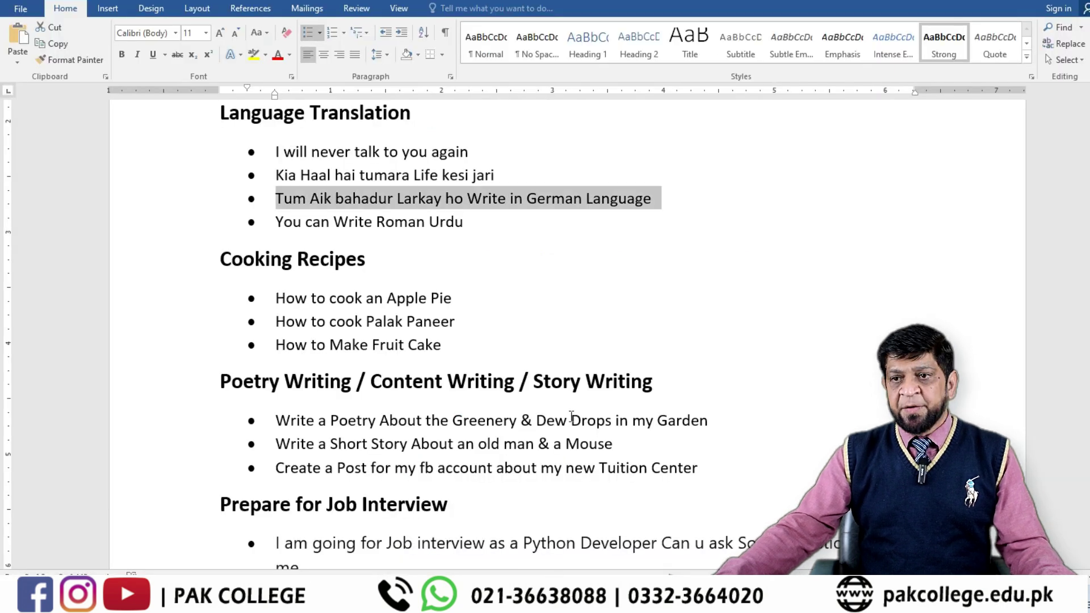
{"action": "scroll", "coordinate": [571, 416], "scroll_direction": "down", "scroll_amount": 1}
{"action": "left_click", "coordinate": [533, 231]}
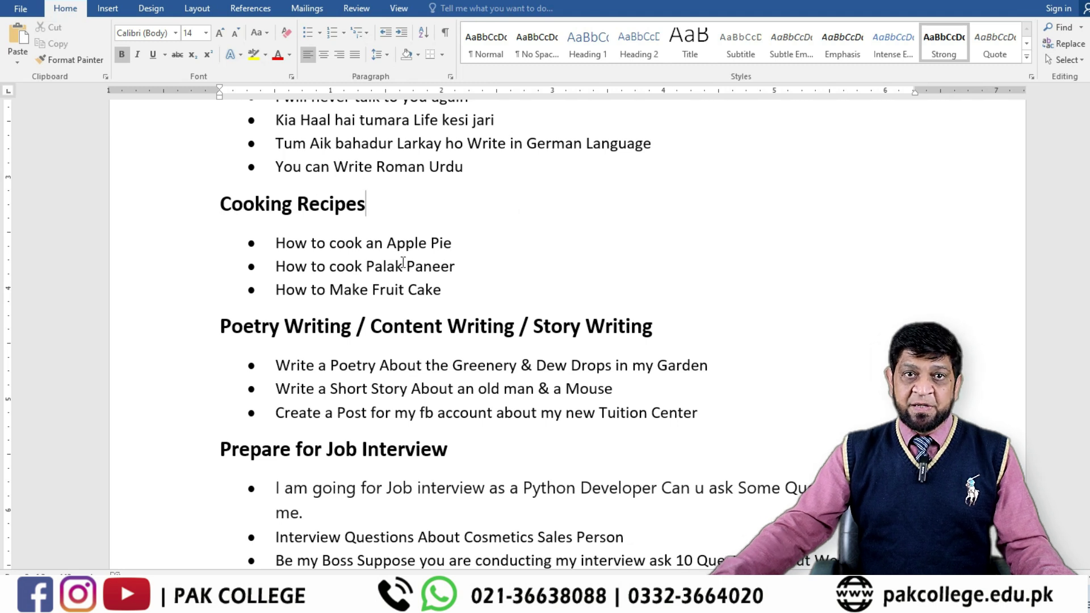
{"action": "left_click", "coordinate": [507, 252]}
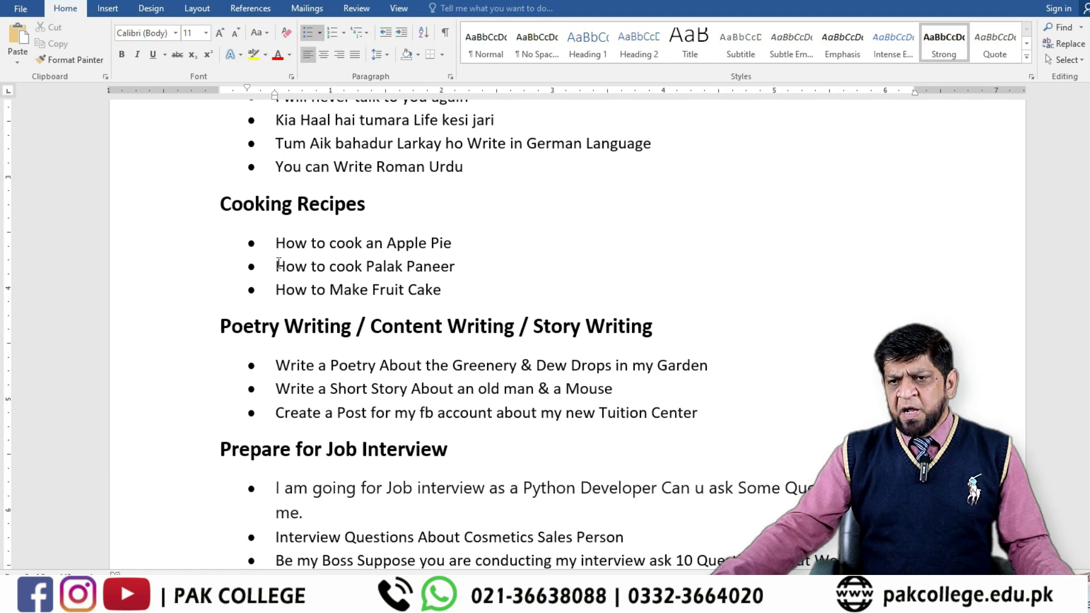
{"action": "left_click_drag", "start_coordinate": [274, 266], "coordinate": [464, 266]}
{"action": "key", "text": "ctrl+c"}
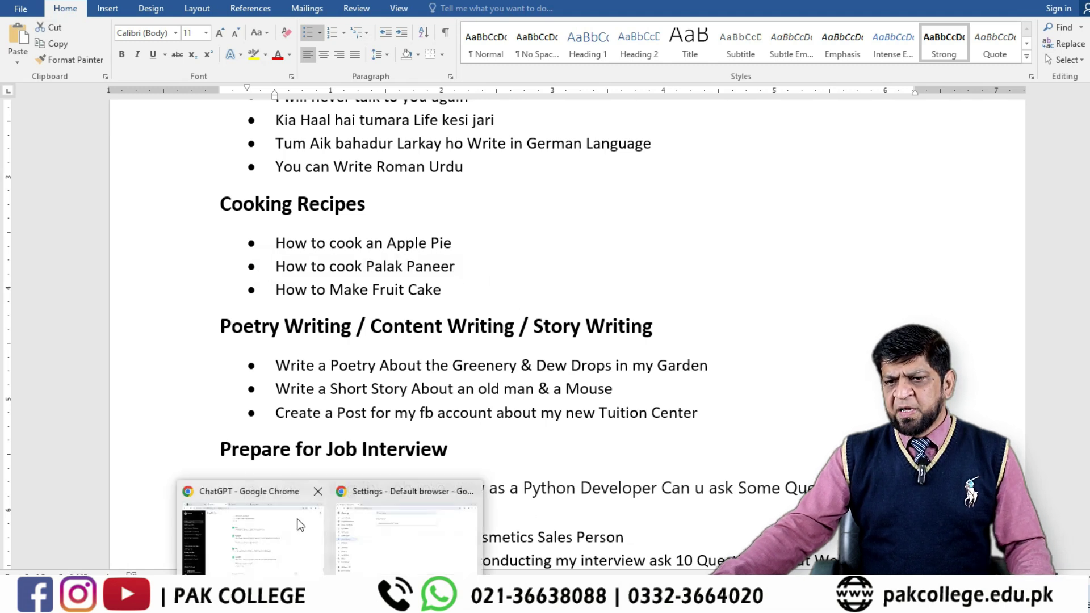
- Submit the copied Palak Paneer prompt in ChatGPT and look through the recipe's ingredients and instructions
{"action": "left_click", "coordinate": [299, 522]}
{"action": "left_click", "coordinate": [456, 541]}
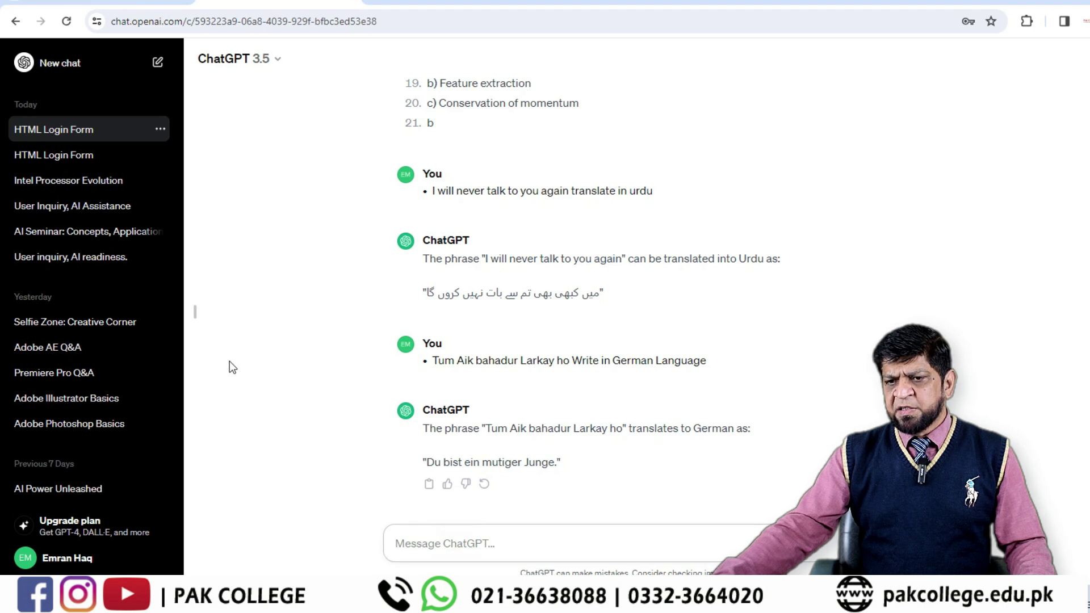
{"action": "key", "text": "ctrl+v"}
{"action": "key", "text": "Return"}
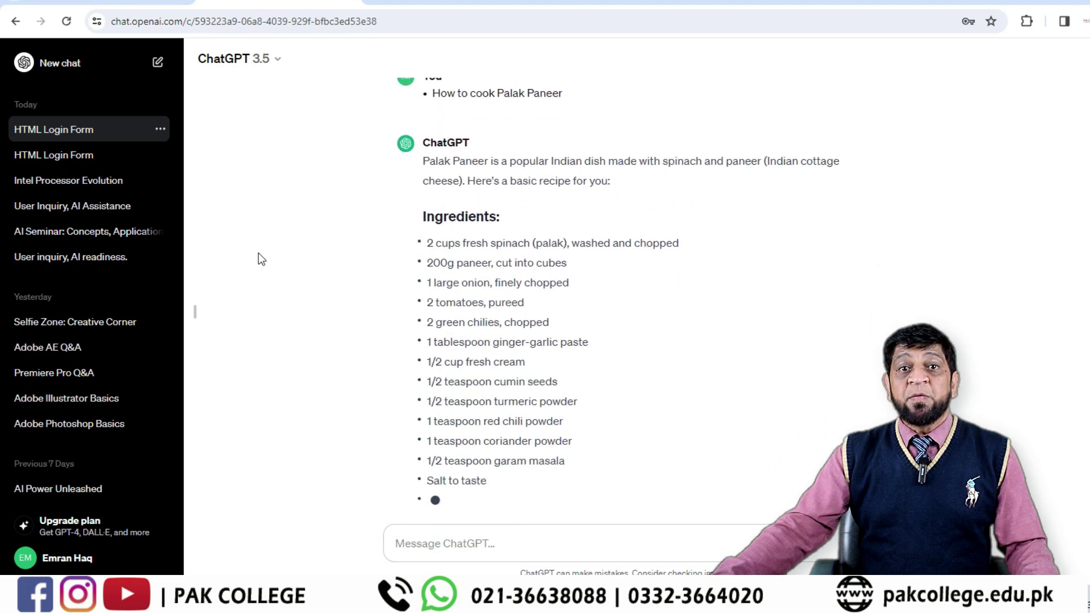
{"action": "scroll", "coordinate": [258, 254], "scroll_direction": "up", "scroll_amount": 3}
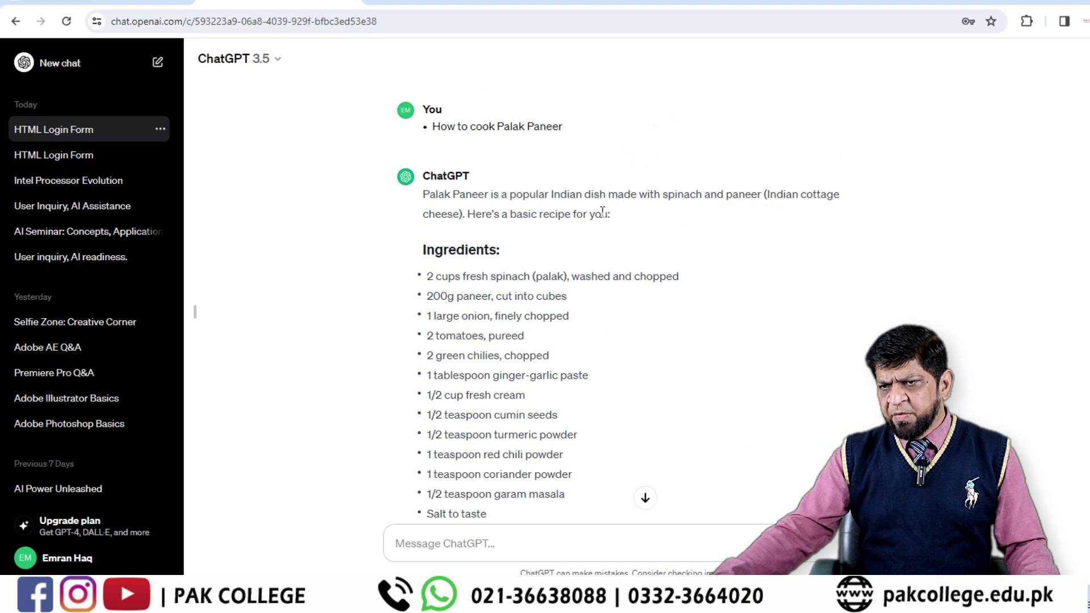
{"action": "left_click", "coordinate": [630, 202]}
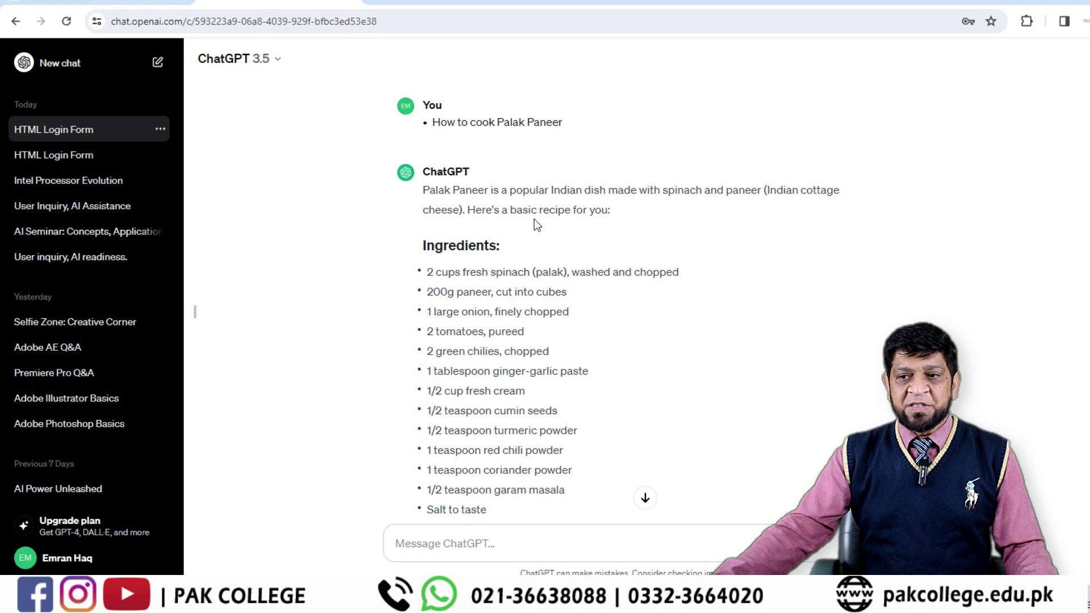
{"action": "scroll", "coordinate": [535, 221], "scroll_direction": "down", "scroll_amount": 4}
{"action": "scroll", "coordinate": [522, 148], "scroll_direction": "down", "scroll_amount": 3}
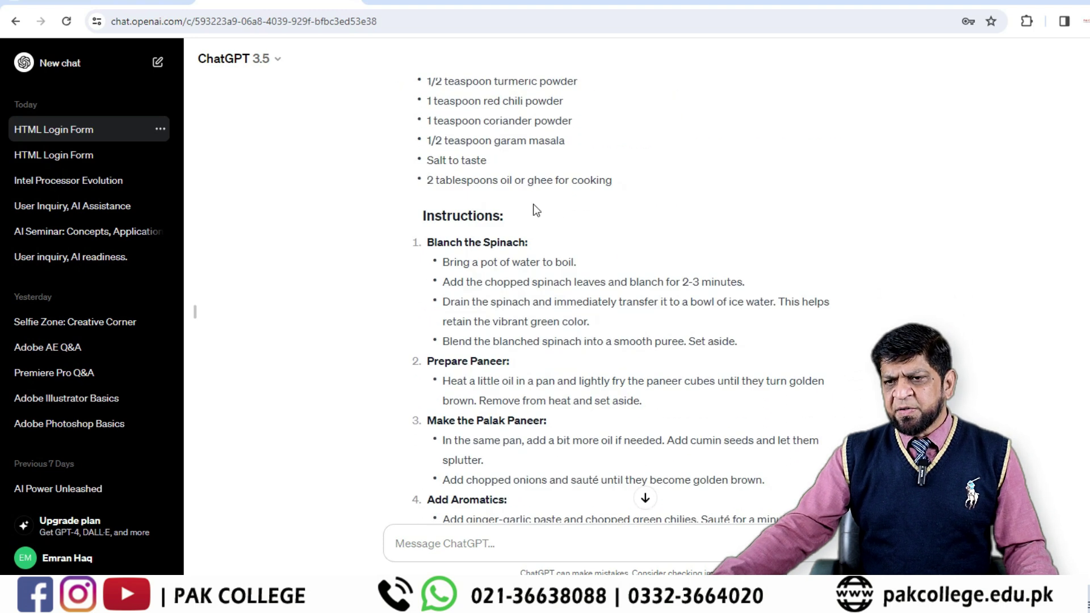
- Look through the rest of the Palak Paneer recipe and submit the prompt "translate in urdu" in ChatGPT
{"action": "scroll", "coordinate": [536, 223], "scroll_direction": "down", "scroll_amount": 3}
{"action": "scroll", "coordinate": [506, 186], "scroll_direction": "down", "scroll_amount": 6}
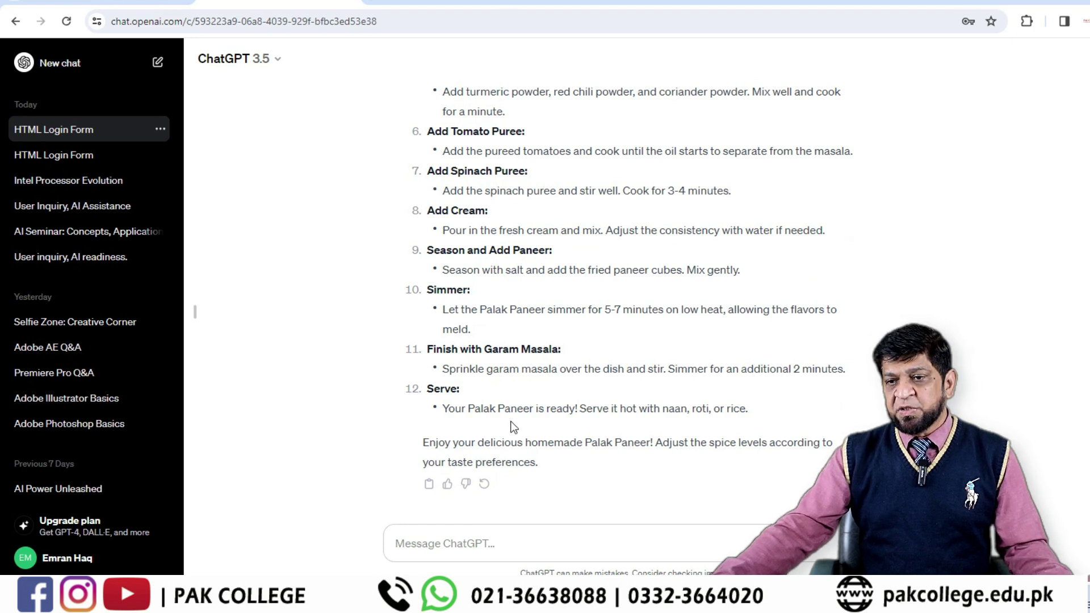
{"action": "left_click", "coordinate": [452, 551]}
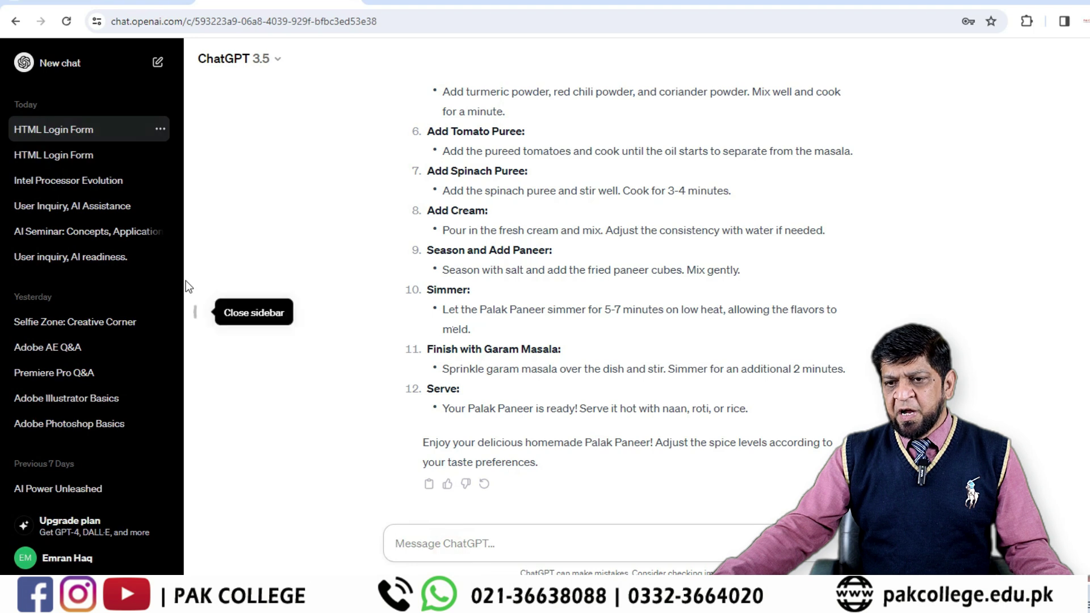
{"action": "type", "text": "translate "}
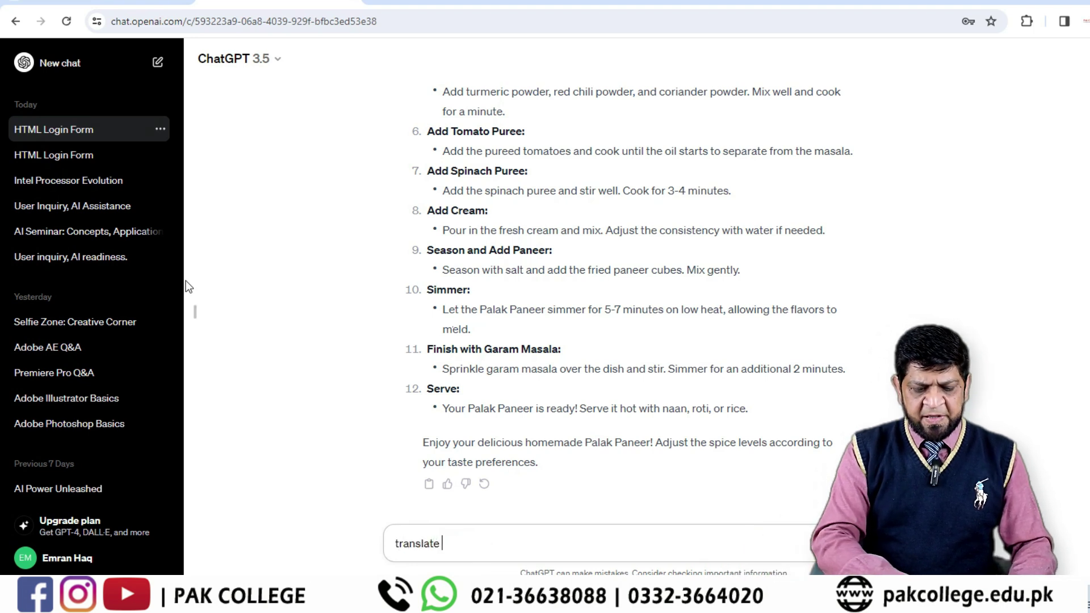
{"action": "type", "text": "in urdu"}
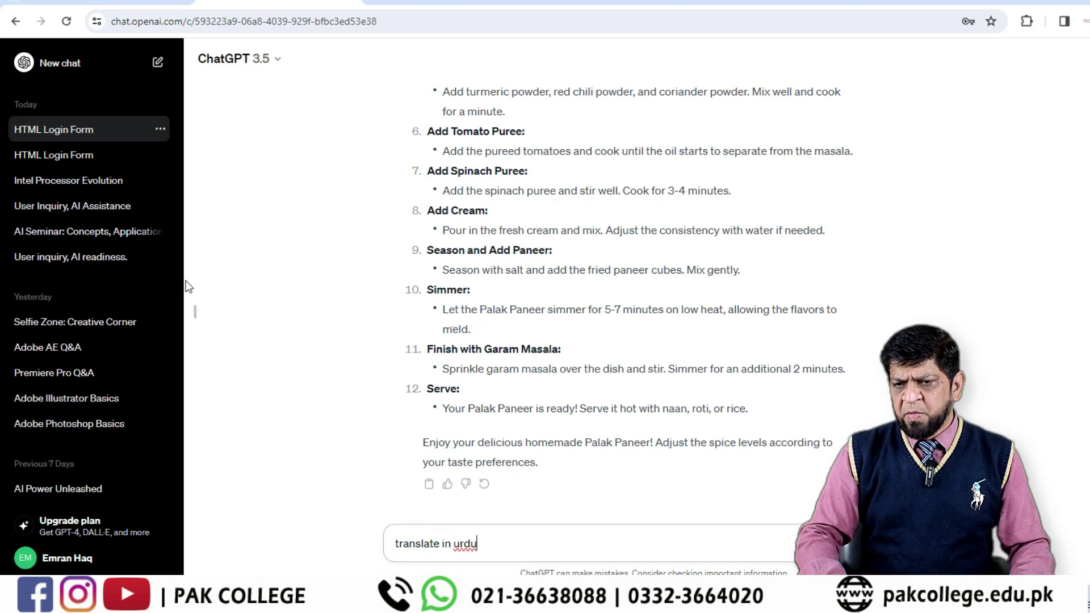
{"action": "key", "text": "Return"}
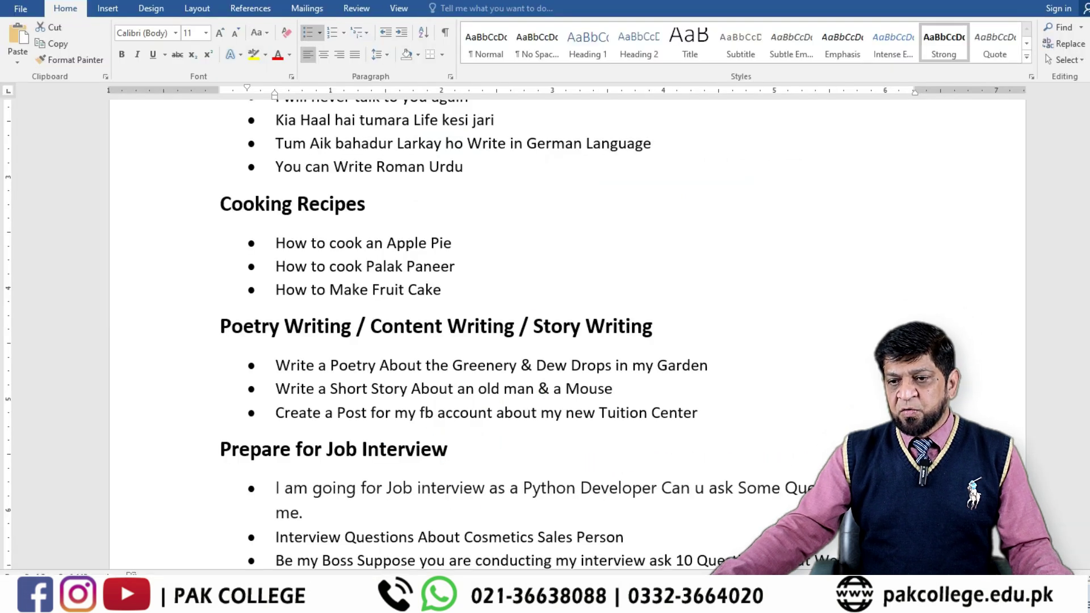
{"action": "left_click", "coordinate": [477, 293]}
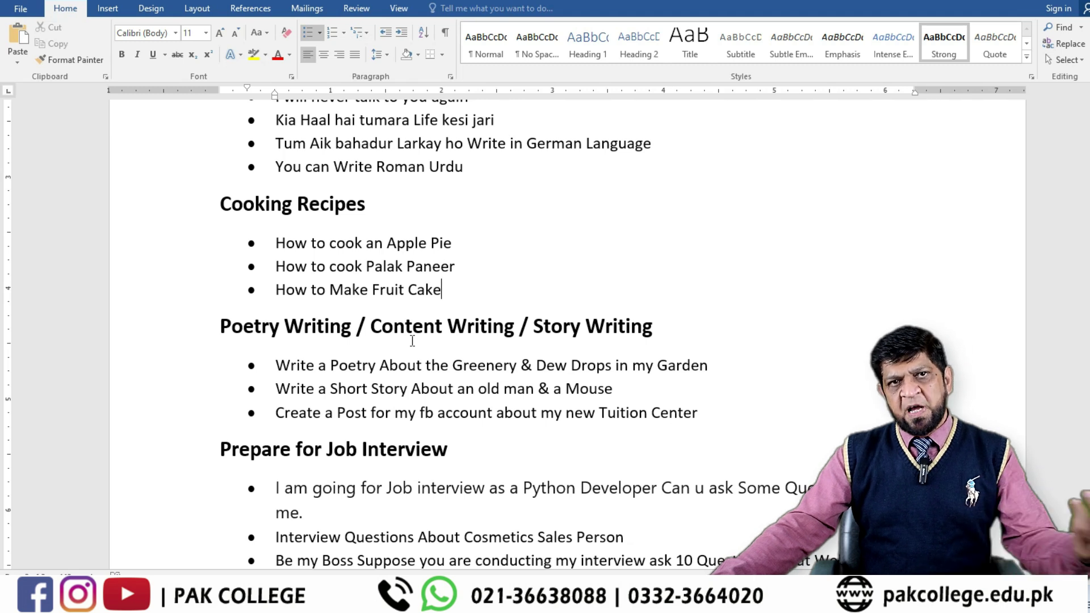
{"action": "left_click", "coordinate": [420, 389]}
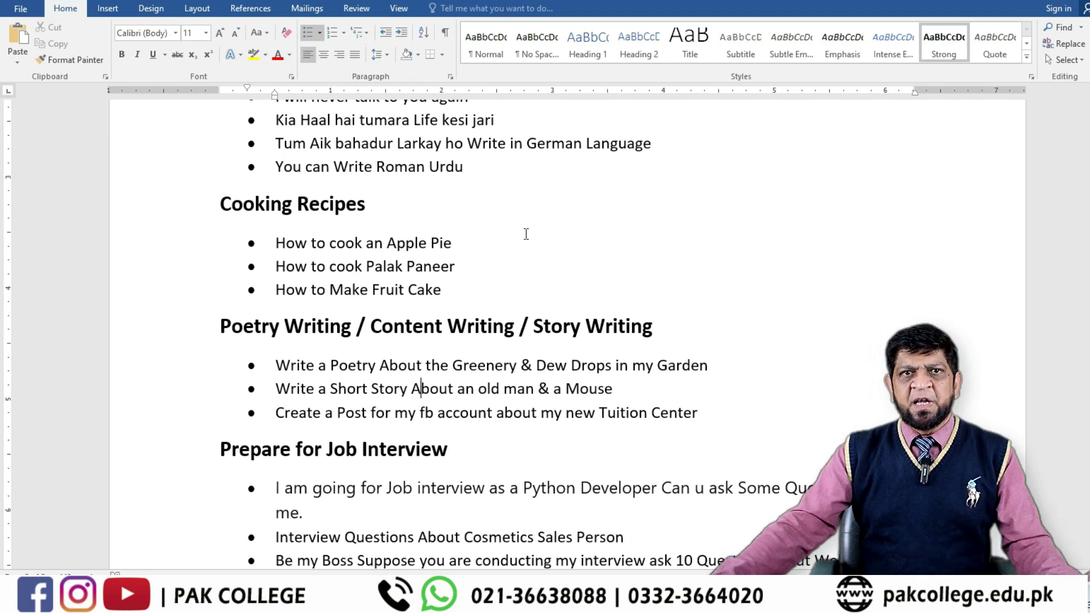
{"action": "left_click", "coordinate": [470, 247]}
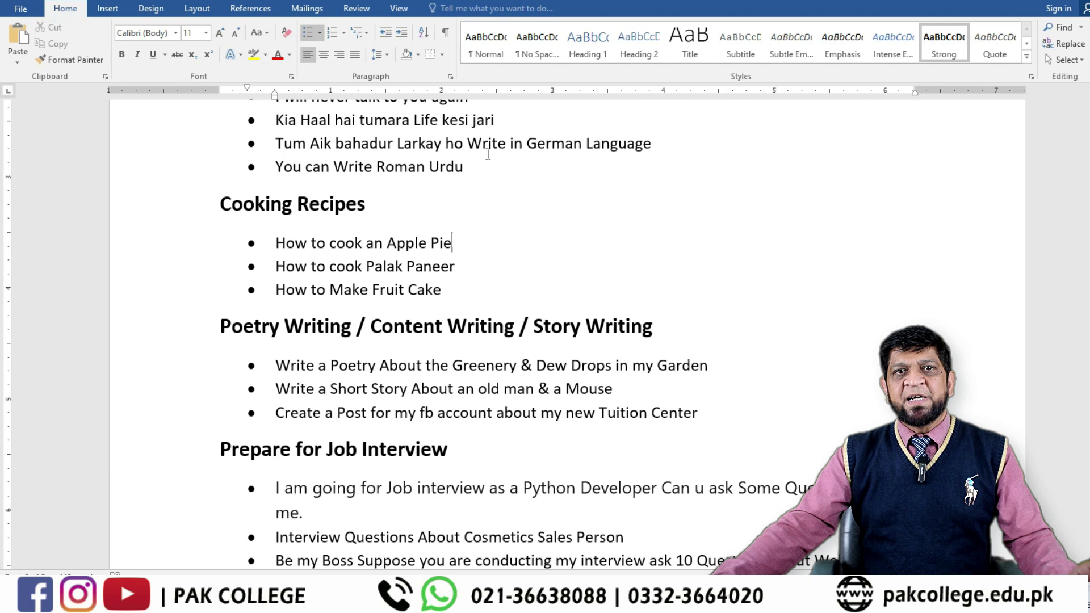
- Copy the Python Developer job interview line from the Word document into ChatGPT, submit it and look through the interview questions
{"action": "scroll", "coordinate": [488, 153], "scroll_direction": "down", "scroll_amount": 5}
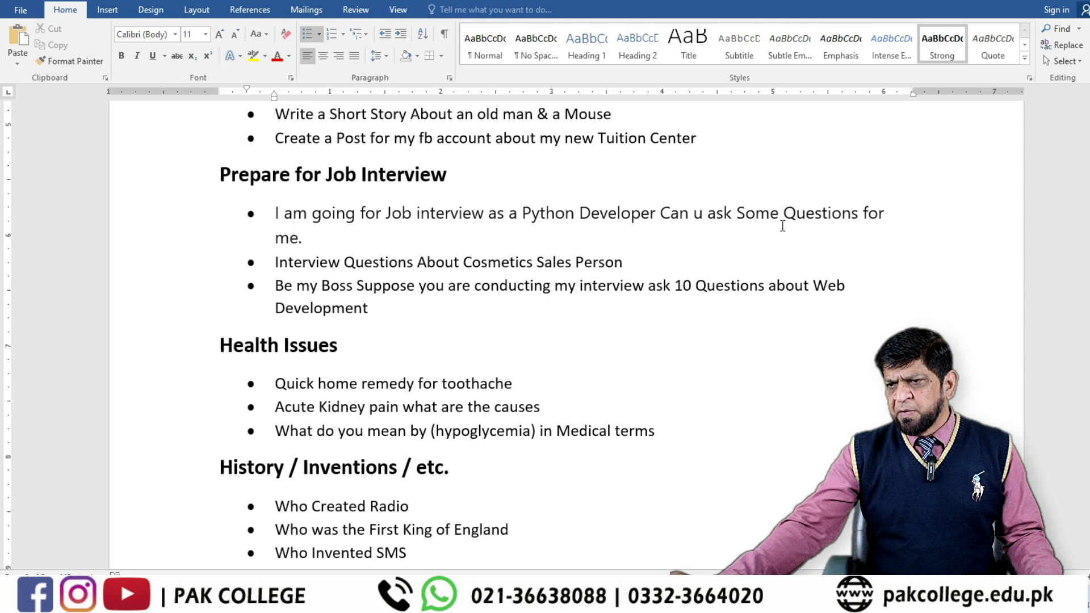
{"action": "left_click_drag", "start_coordinate": [276, 215], "coordinate": [339, 236]}
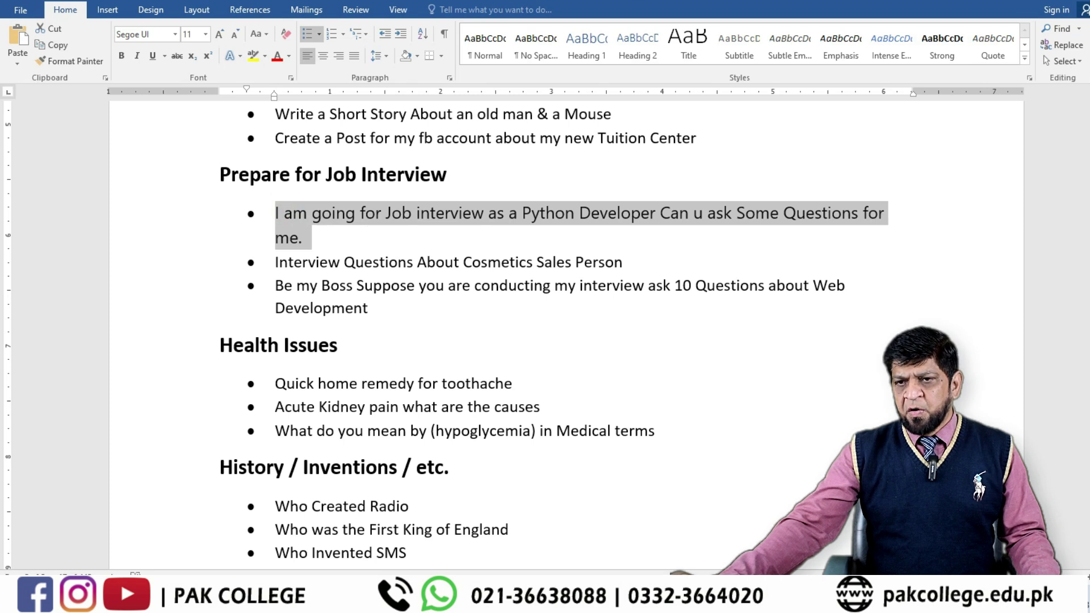
{"action": "key", "text": "alt+Tab"}
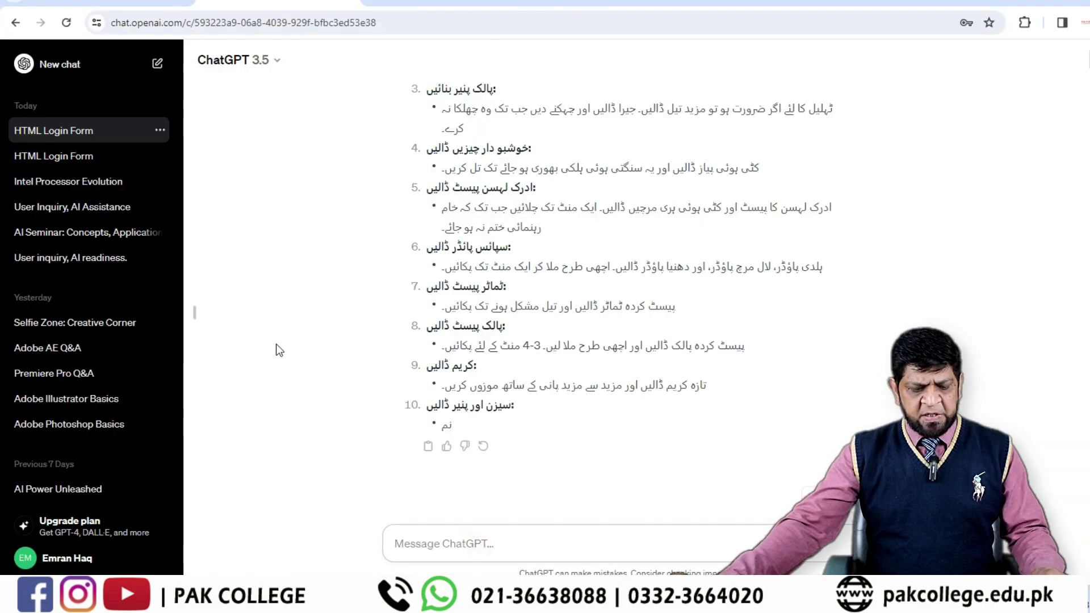
{"action": "key", "text": "ctrl+v"}
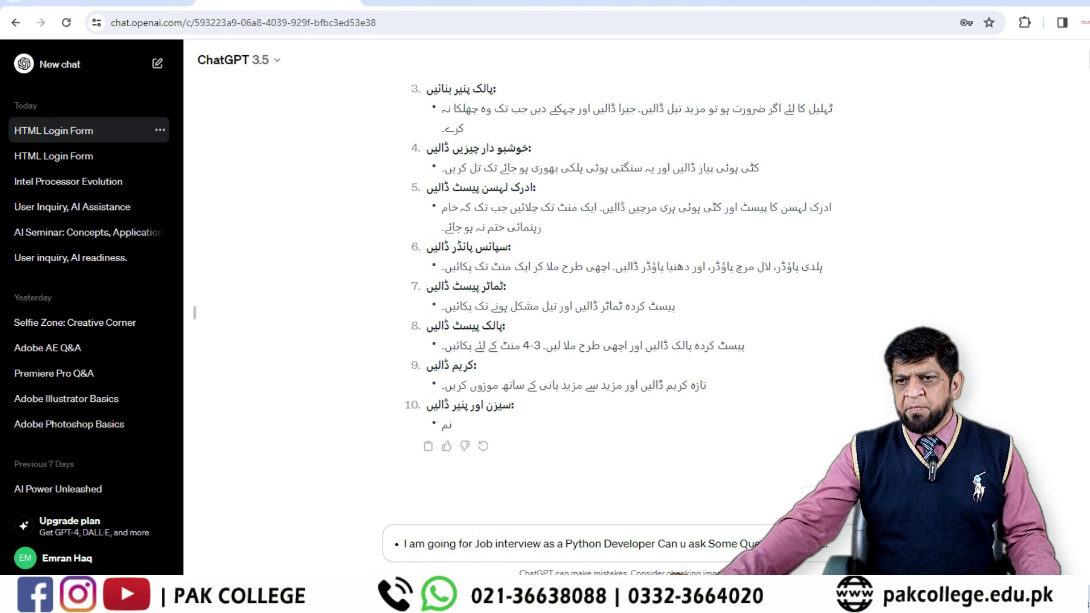
{"action": "key", "text": "Return"}
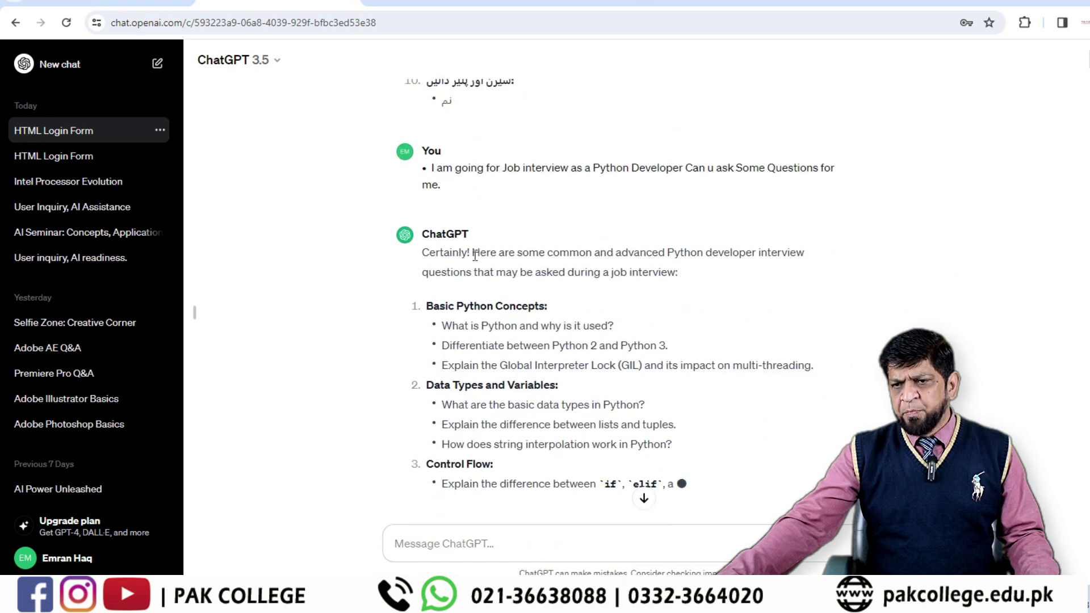
{"action": "scroll", "coordinate": [475, 255], "scroll_direction": "up", "scroll_amount": 2}
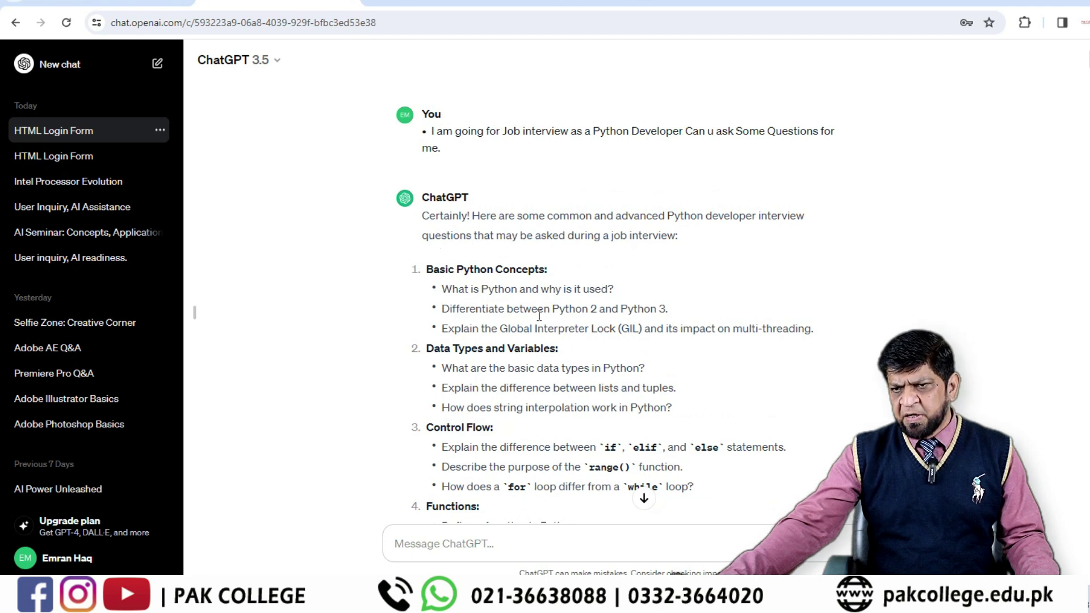
{"action": "scroll", "coordinate": [530, 384], "scroll_direction": "down", "scroll_amount": 1}
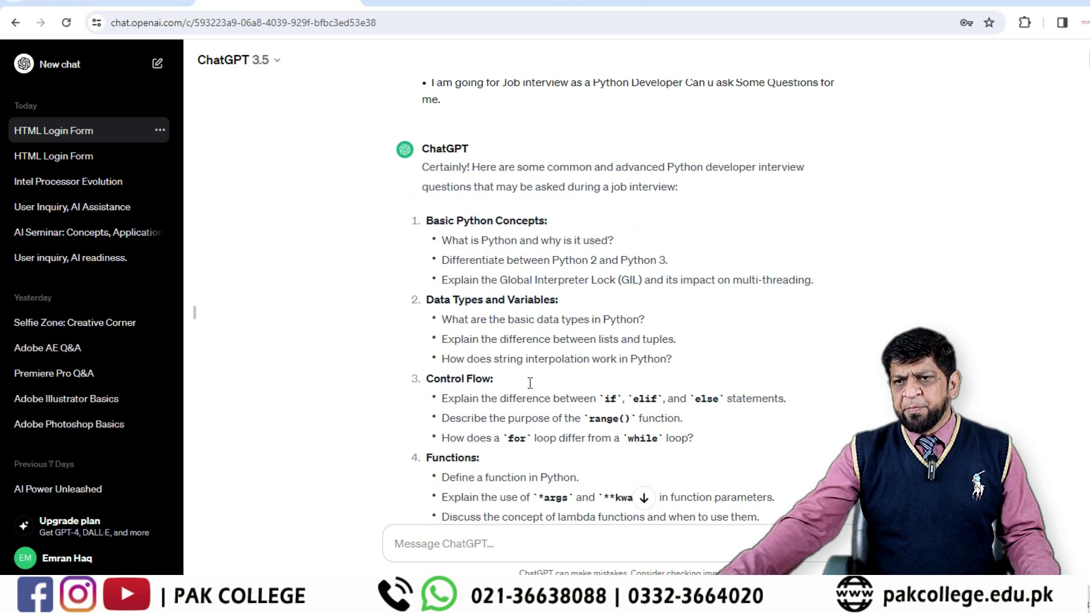
{"action": "scroll", "coordinate": [530, 384], "scroll_direction": "down", "scroll_amount": 2}
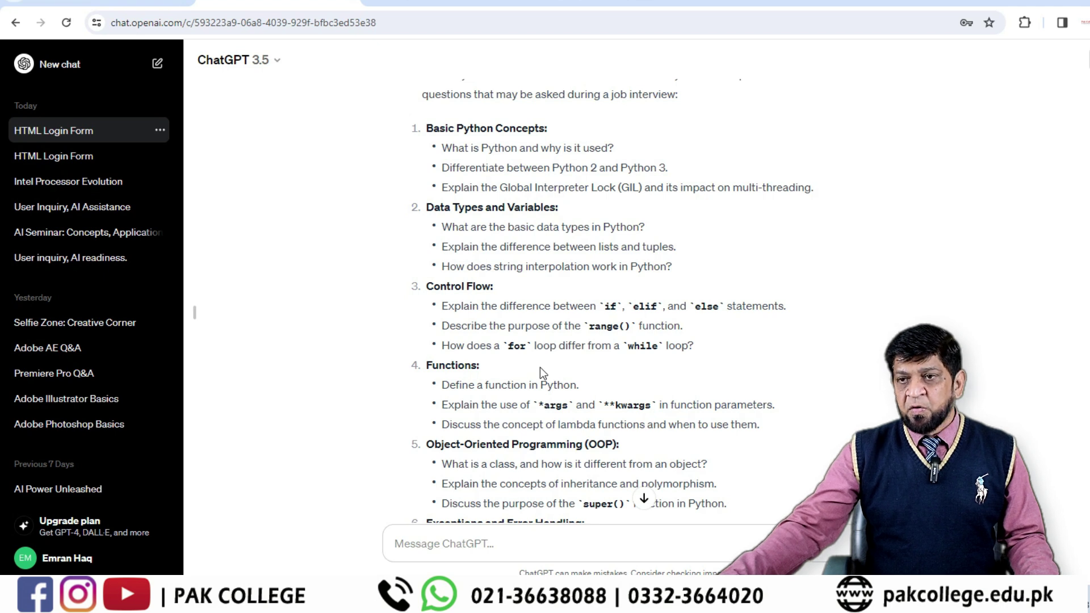
{"action": "scroll", "coordinate": [541, 368], "scroll_direction": "down", "scroll_amount": 5}
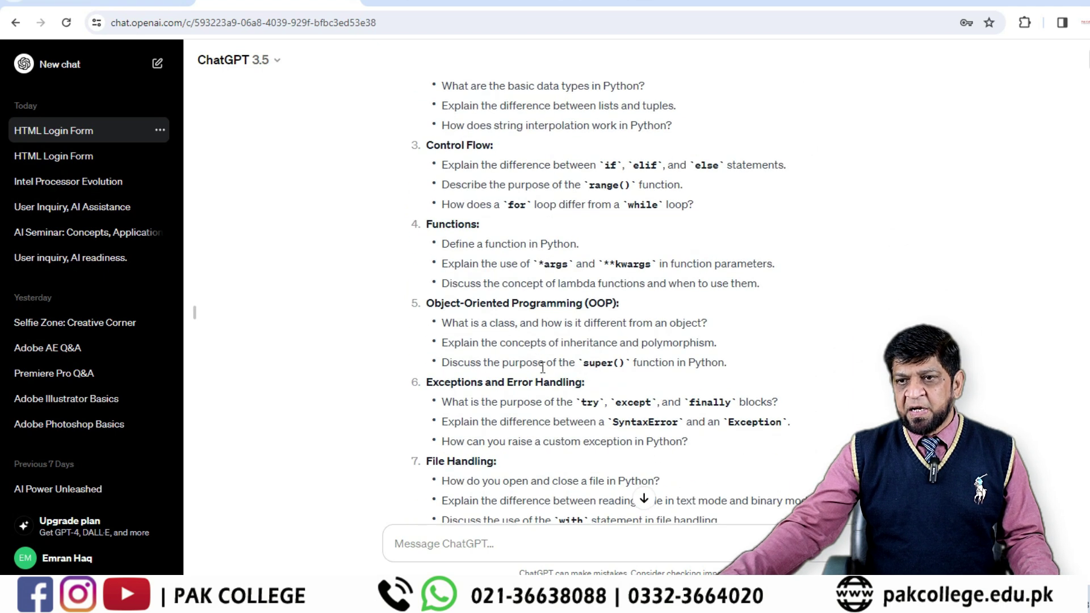
{"action": "scroll", "coordinate": [542, 369], "scroll_direction": "down", "scroll_amount": 10}
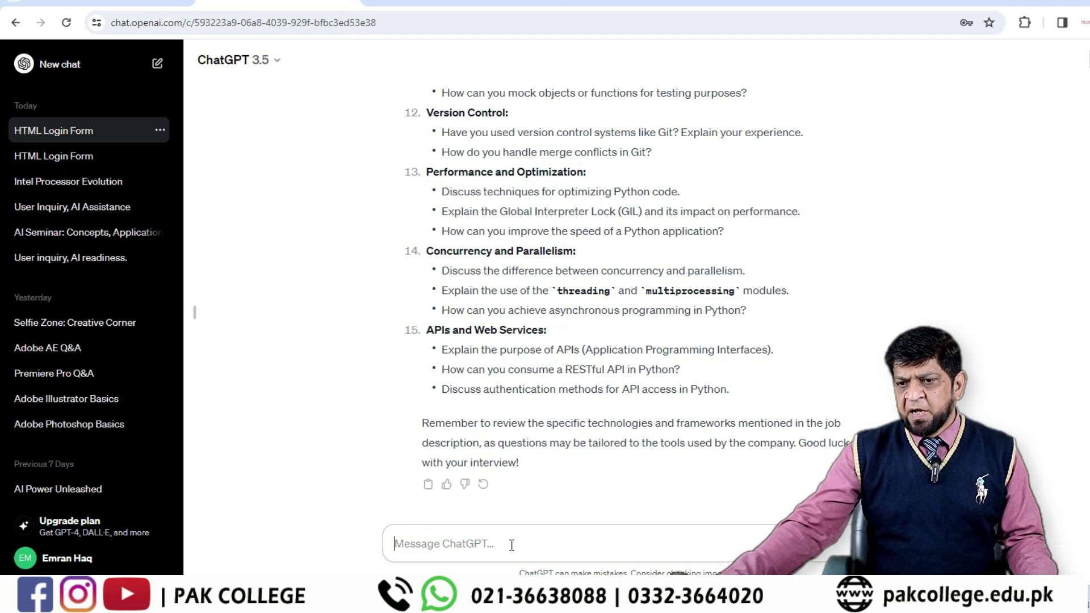
- Copy "Interview Questions About Cosmetics Sales Person" from the Word document and submit it in ChatGPT
{"action": "left_click", "coordinate": [458, 595]}
{"action": "left_click", "coordinate": [482, 313]}
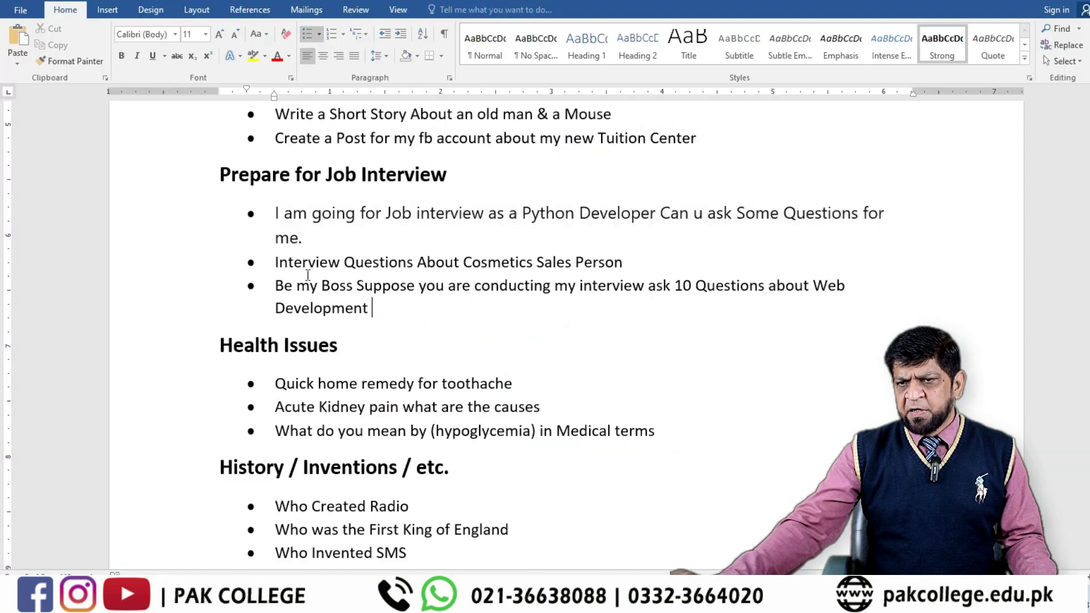
{"action": "left_click_drag", "start_coordinate": [275, 262], "coordinate": [627, 262]}
{"action": "key", "text": "ctrl+c"}
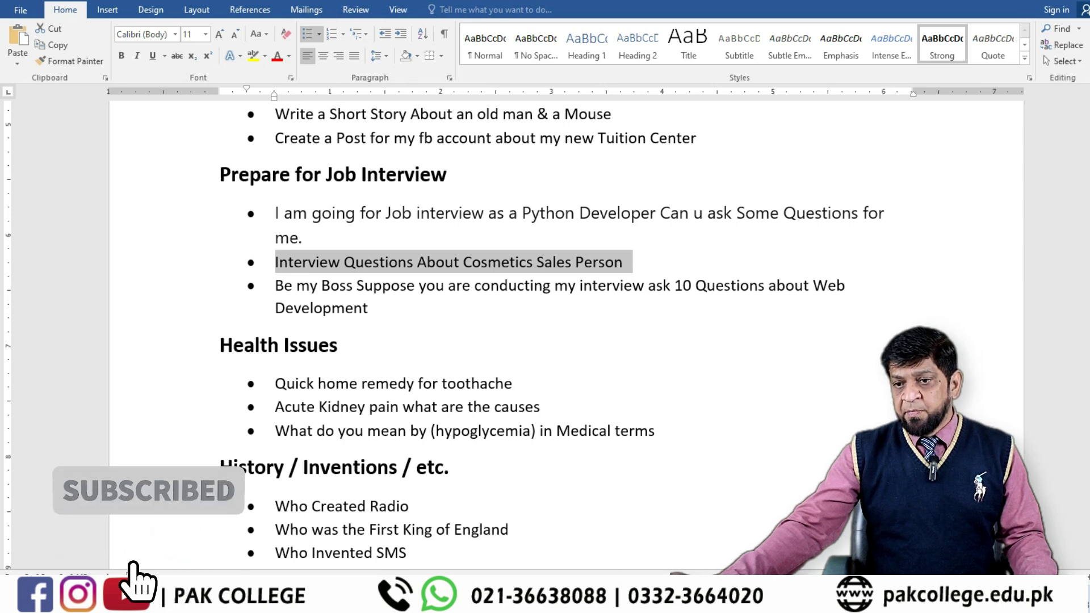
{"action": "left_click", "coordinate": [393, 594]}
{"action": "left_click", "coordinate": [421, 548]}
{"action": "key", "text": "ctrl+v"}
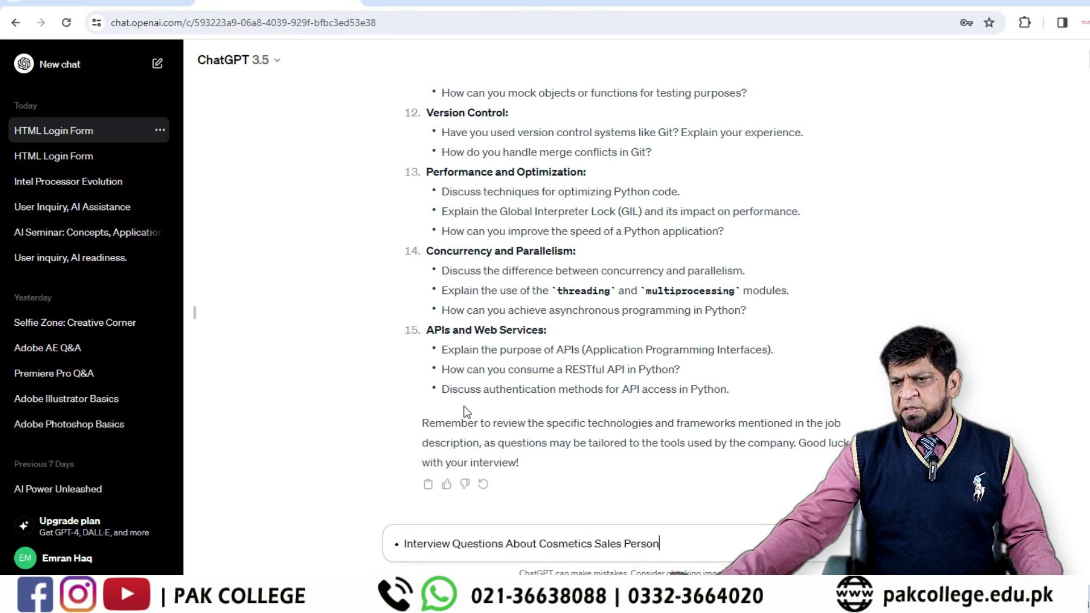
{"action": "key", "text": "Return"}
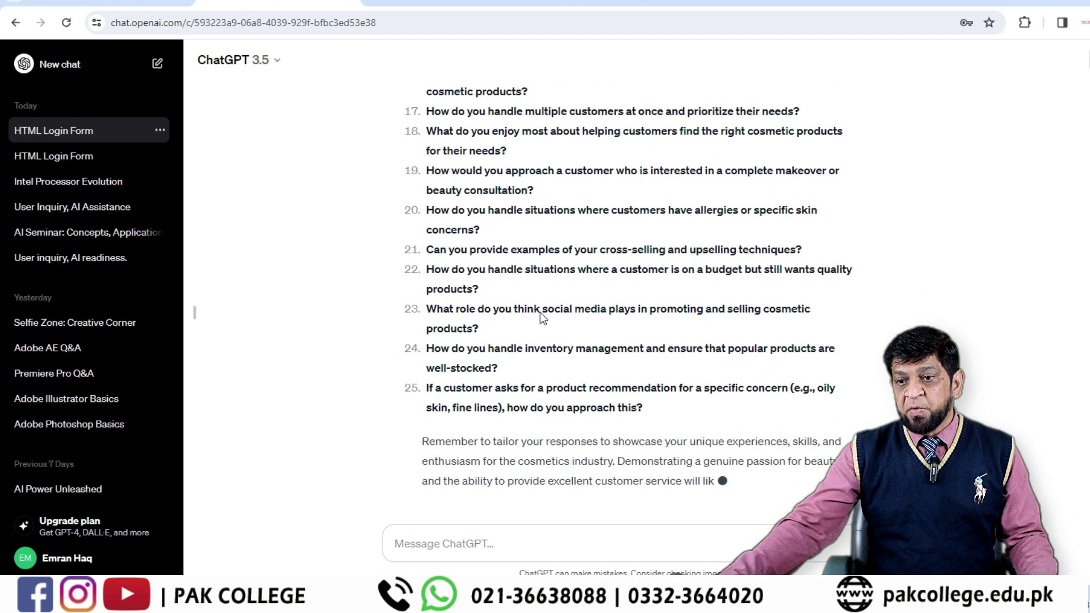
- Switch to the Word document and copy the line "Quick home remedy for toothache" under Health Issues
{"action": "mouse_move", "coordinate": [537, 603]}
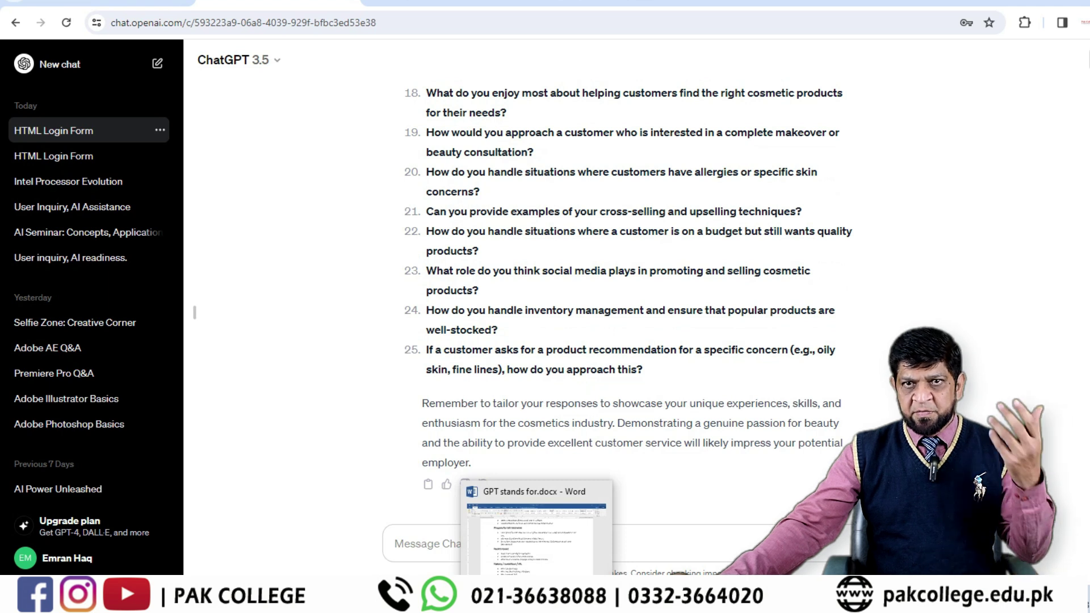
{"action": "left_click", "coordinate": [537, 534]}
{"action": "left_click", "coordinate": [550, 382]}
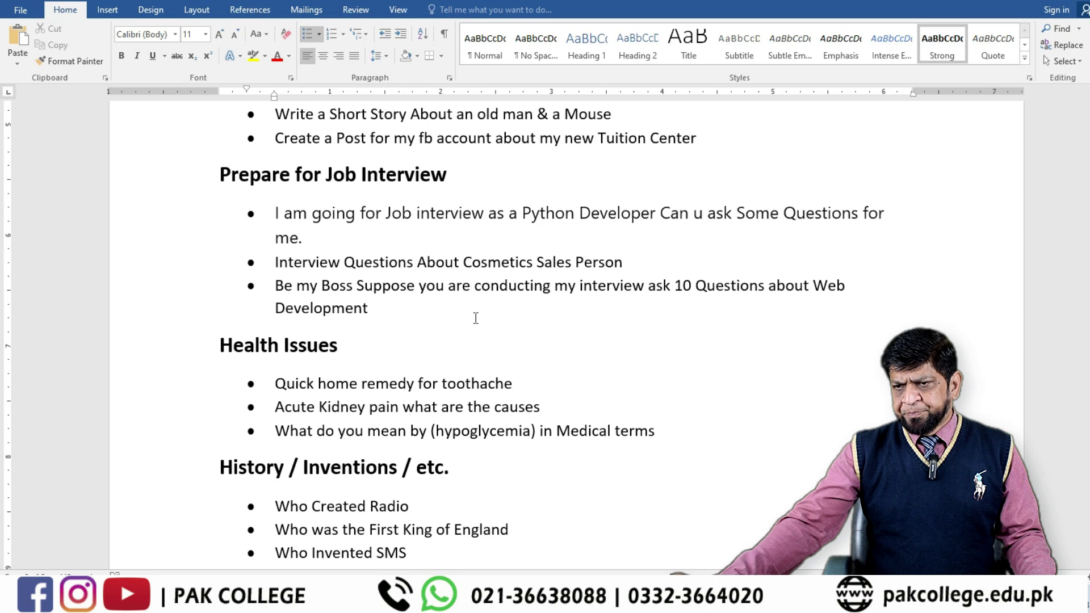
{"action": "scroll", "coordinate": [473, 287], "scroll_direction": "down", "scroll_amount": 1}
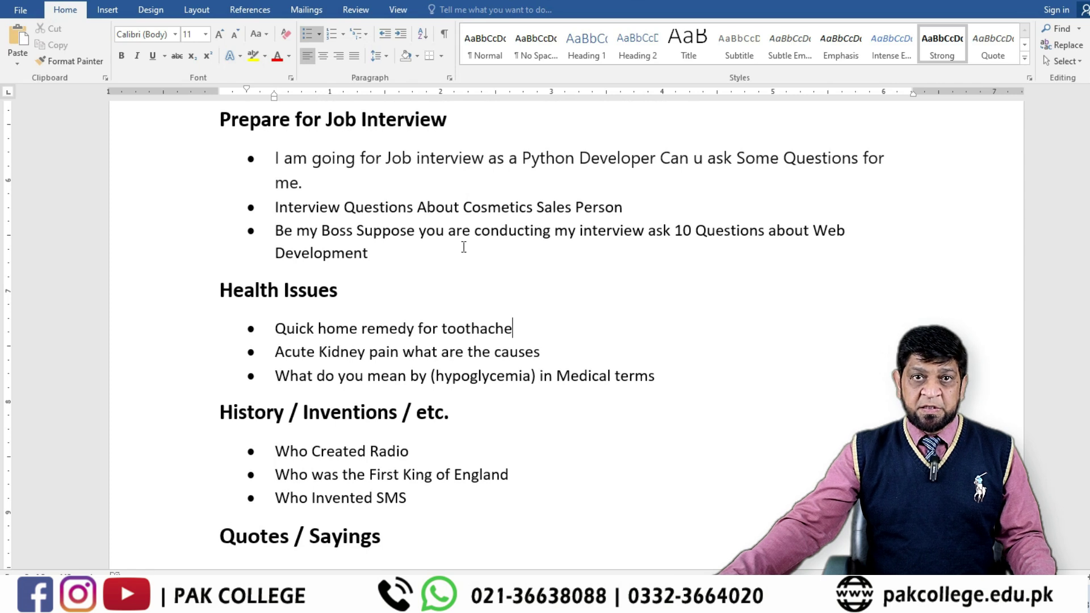
{"action": "scroll", "coordinate": [464, 247], "scroll_direction": "down", "scroll_amount": 2}
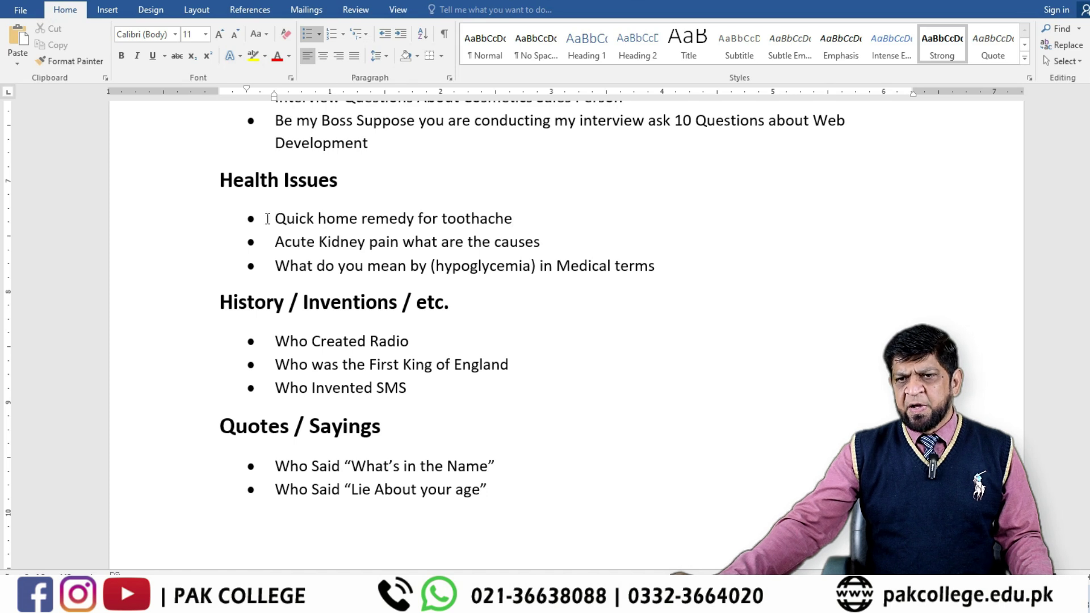
{"action": "left_click_drag", "start_coordinate": [275, 218], "coordinate": [507, 212]}
{"action": "key", "text": "ctrl+c"}
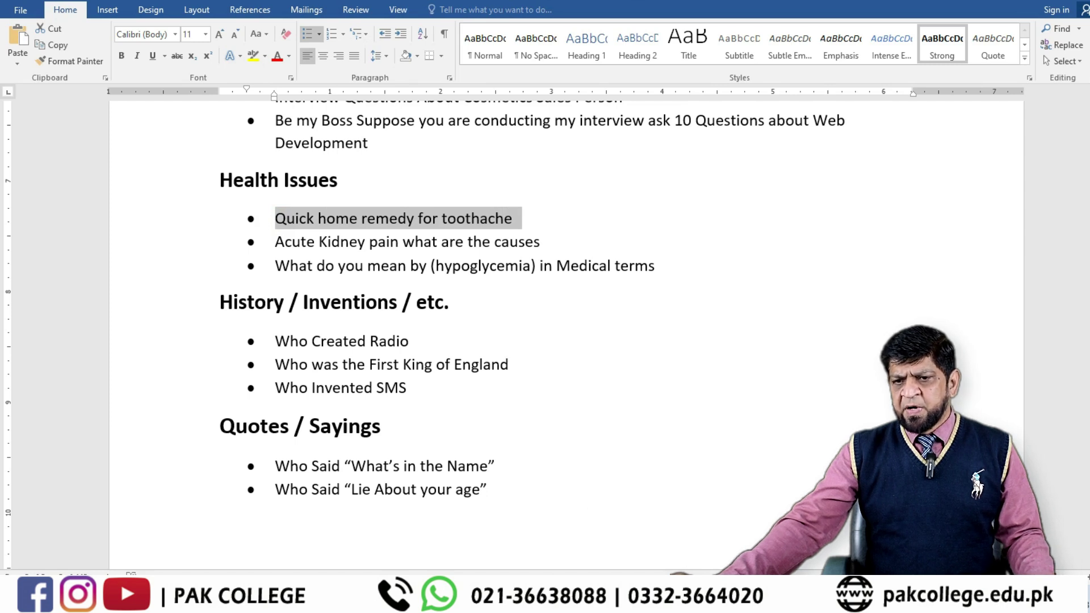
- Submit the copied toothache prompt in ChatGPT and look through the suggested home remedies
{"action": "key", "text": "alt+Tab"}
{"action": "left_click", "coordinate": [462, 540]}
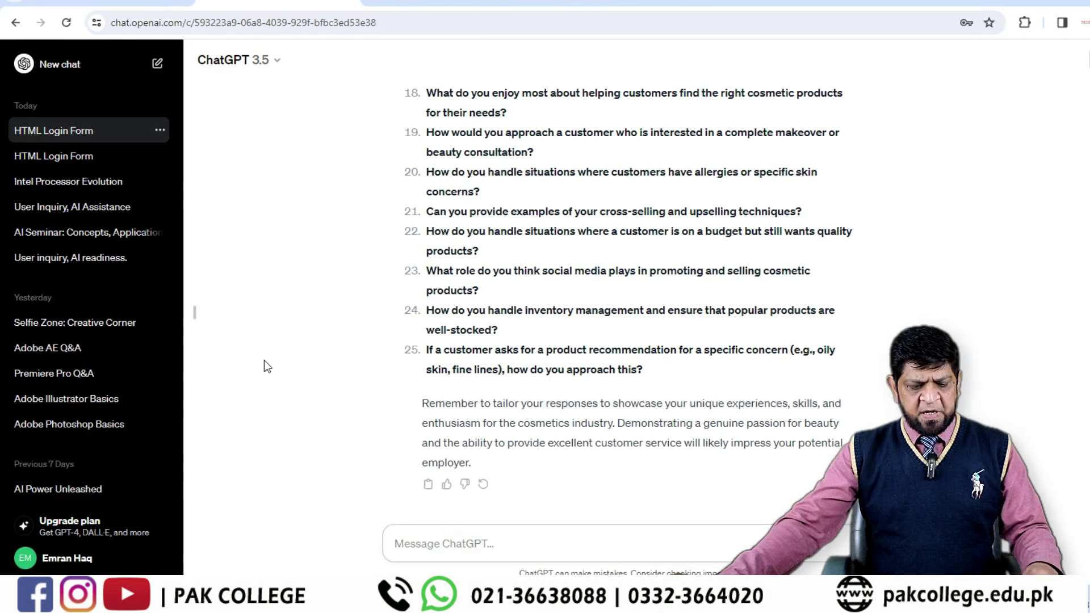
{"action": "key", "text": "ctrl+v"}
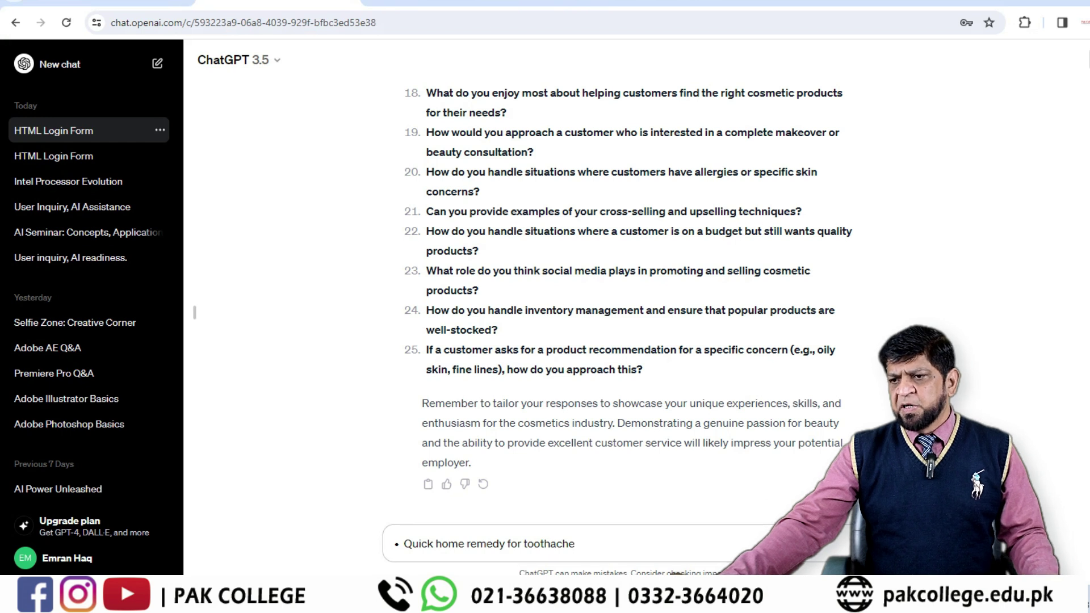
{"action": "key", "text": "Return"}
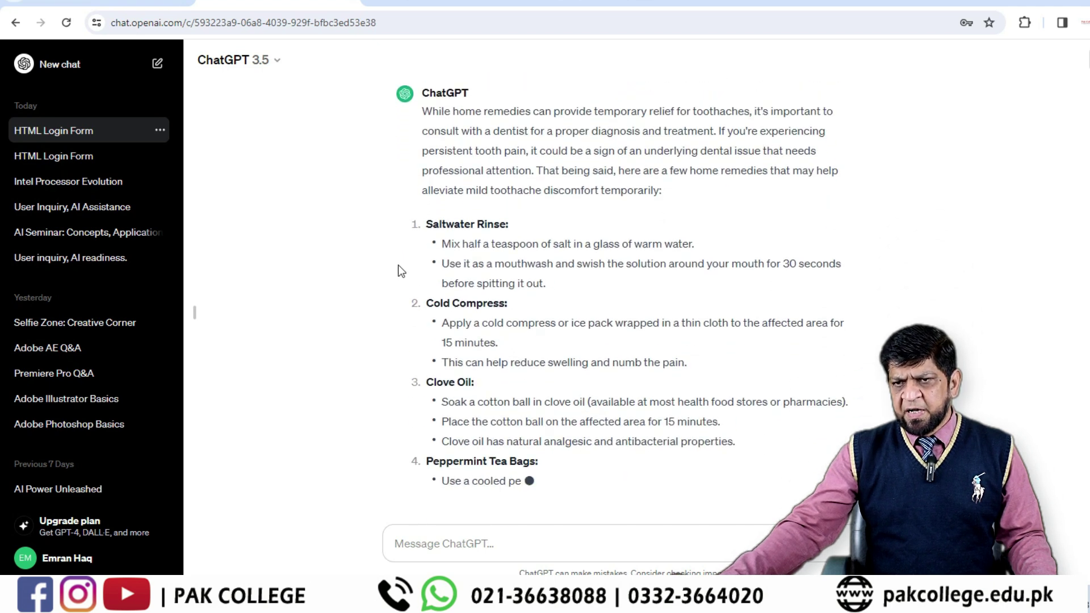
{"action": "scroll", "coordinate": [489, 280], "scroll_direction": "up", "scroll_amount": 1}
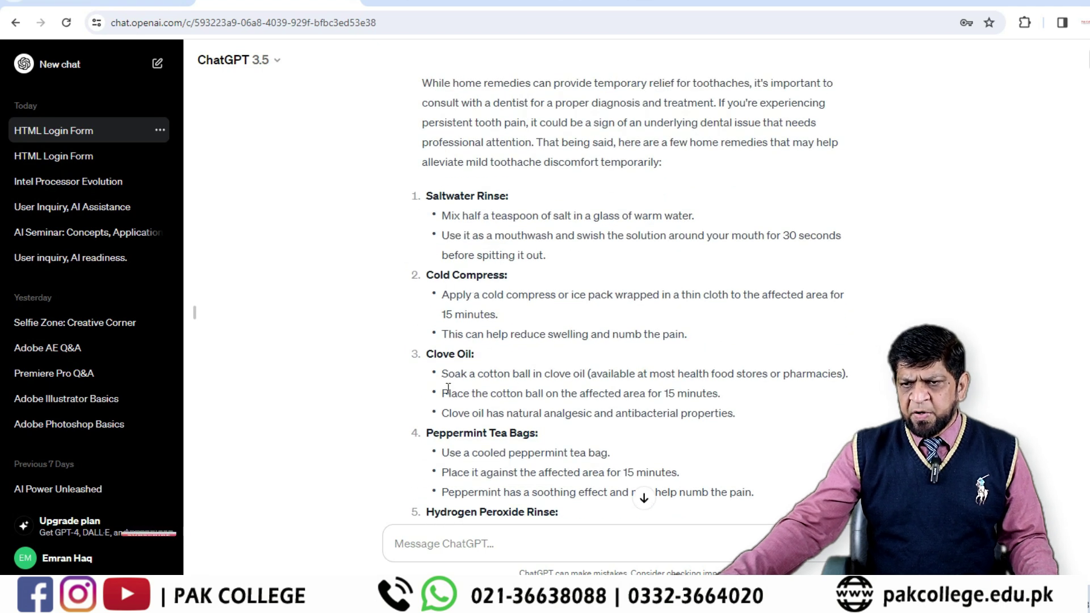
{"action": "scroll", "coordinate": [520, 363], "scroll_direction": "down", "scroll_amount": 2}
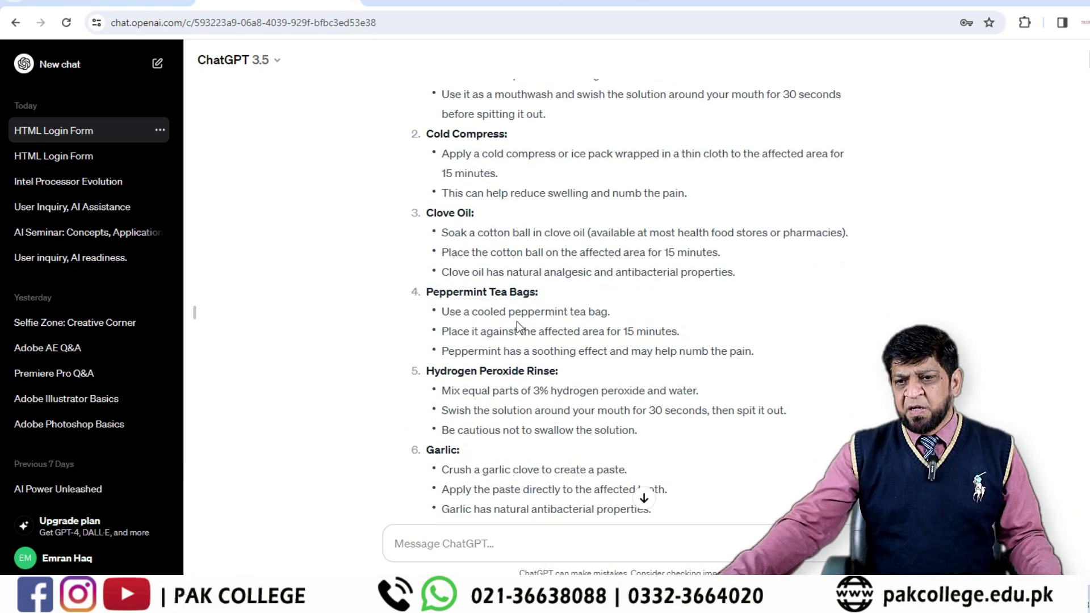
{"action": "scroll", "coordinate": [518, 324], "scroll_direction": "down", "scroll_amount": 3}
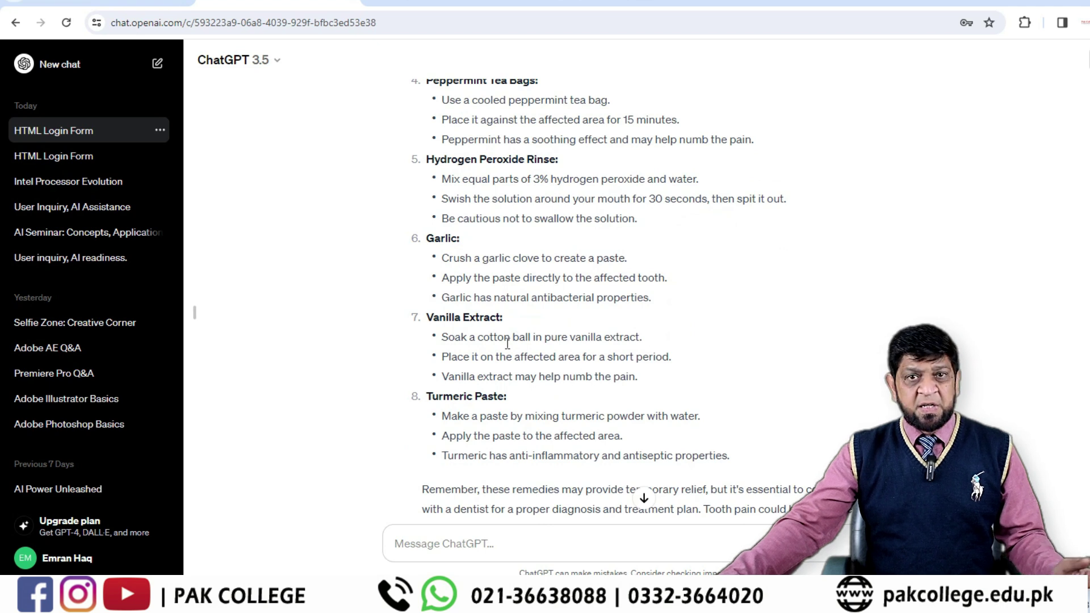
{"action": "scroll", "coordinate": [508, 343], "scroll_direction": "down", "scroll_amount": 1}
{"action": "scroll", "coordinate": [508, 343], "scroll_direction": "down", "scroll_amount": 1}
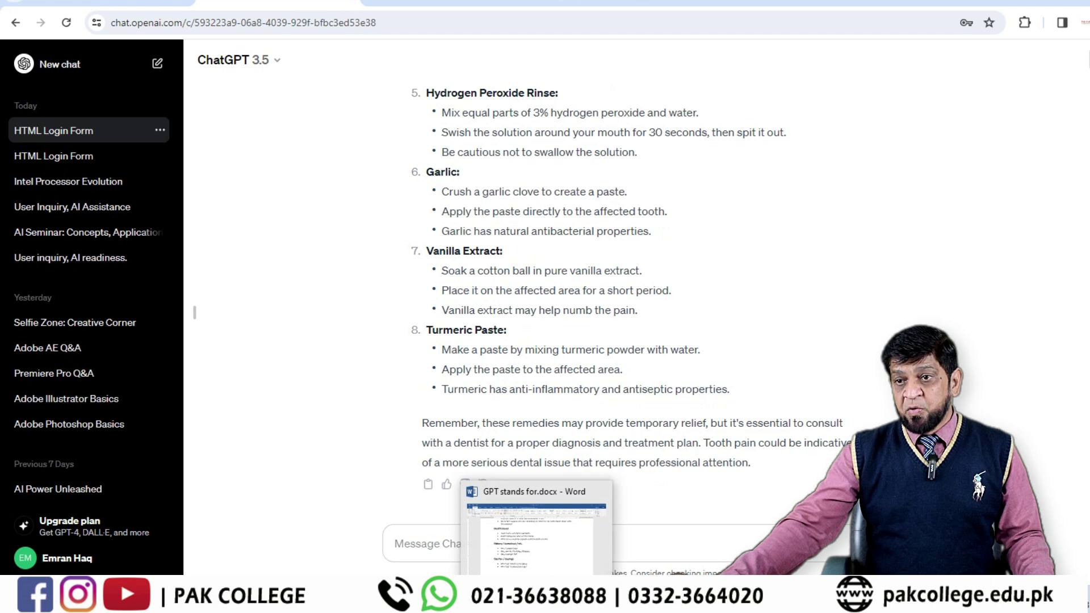
- Switch to the Word document and copy the line "Acute Kidney pain what are the causes" under Health Issues
{"action": "left_click", "coordinate": [537, 601]}
{"action": "left_click", "coordinate": [476, 299]}
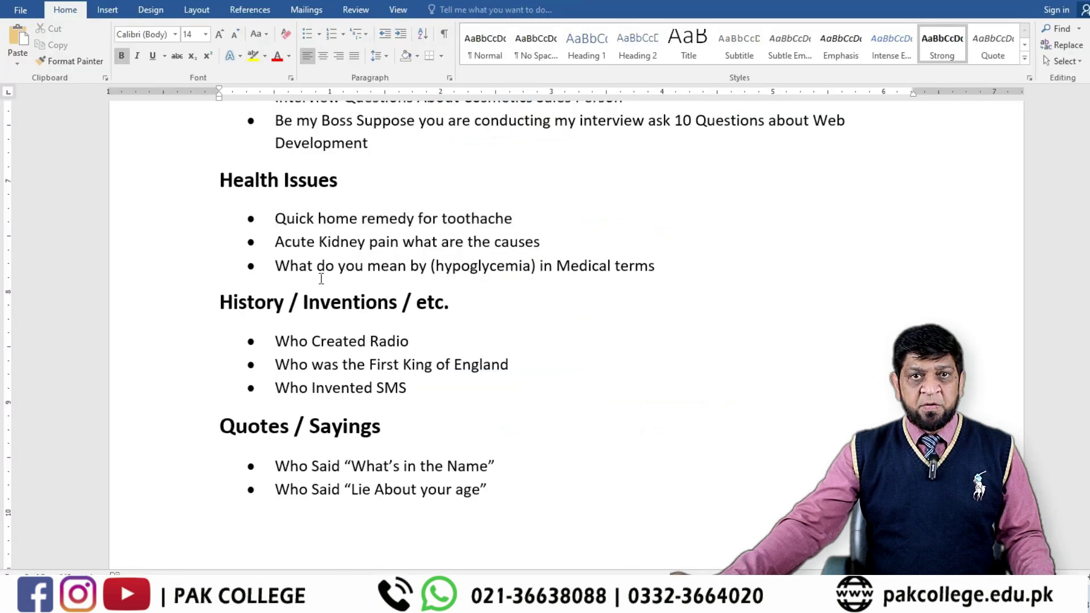
{"action": "left_click", "coordinate": [275, 242]}
{"action": "left_click_drag", "start_coordinate": [284, 242], "coordinate": [556, 242]}
{"action": "key", "text": "ctrl+c"}
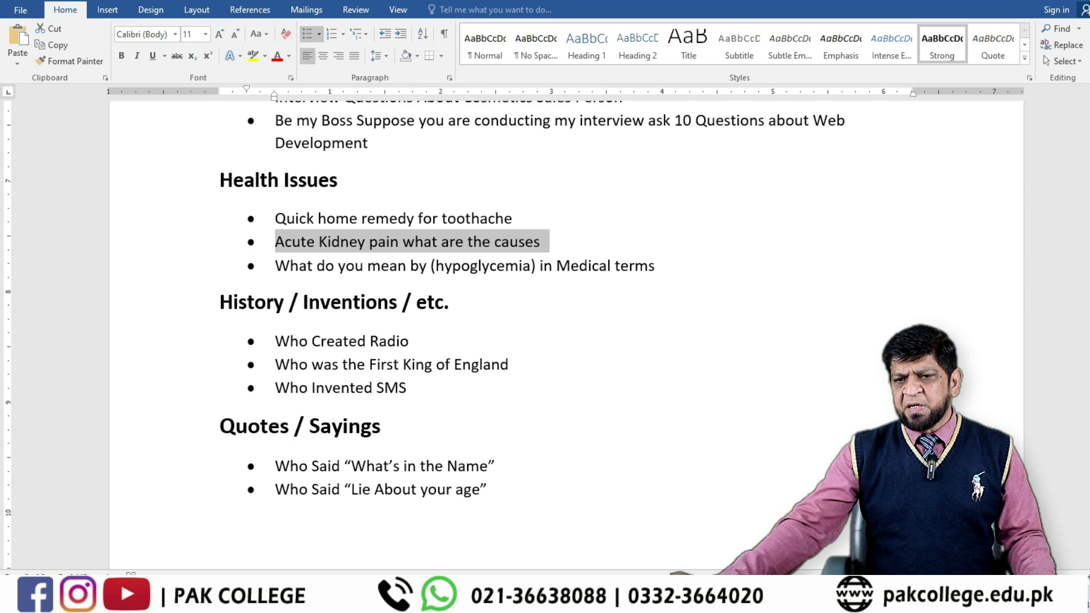
- Submit the copied kidney pain prompt in ChatGPT and look through the listed causes
{"action": "key", "text": "alt+Tab"}
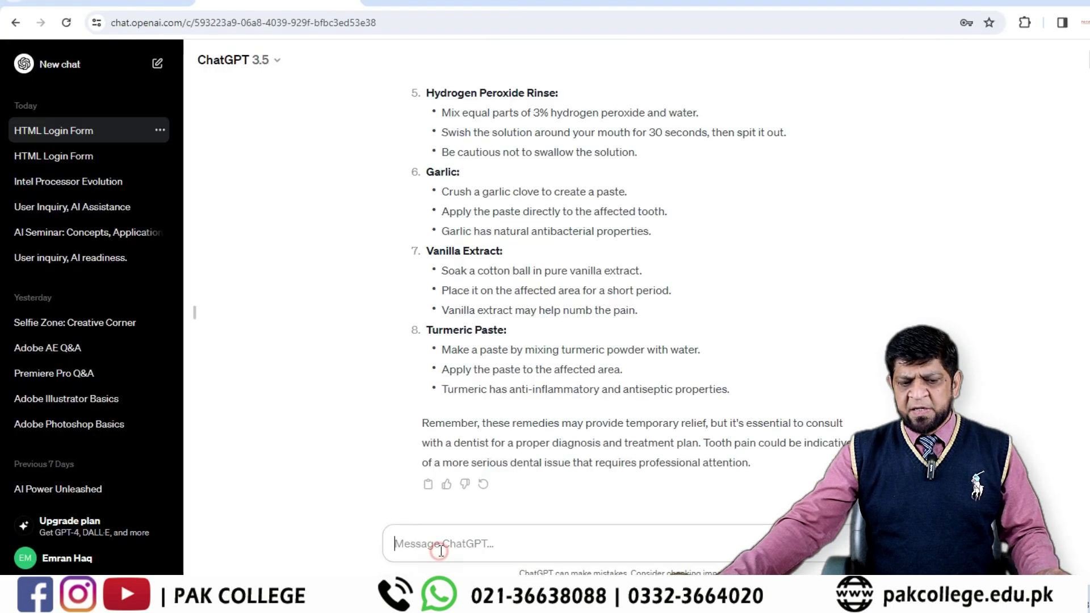
{"action": "key", "text": "ctrl+v"}
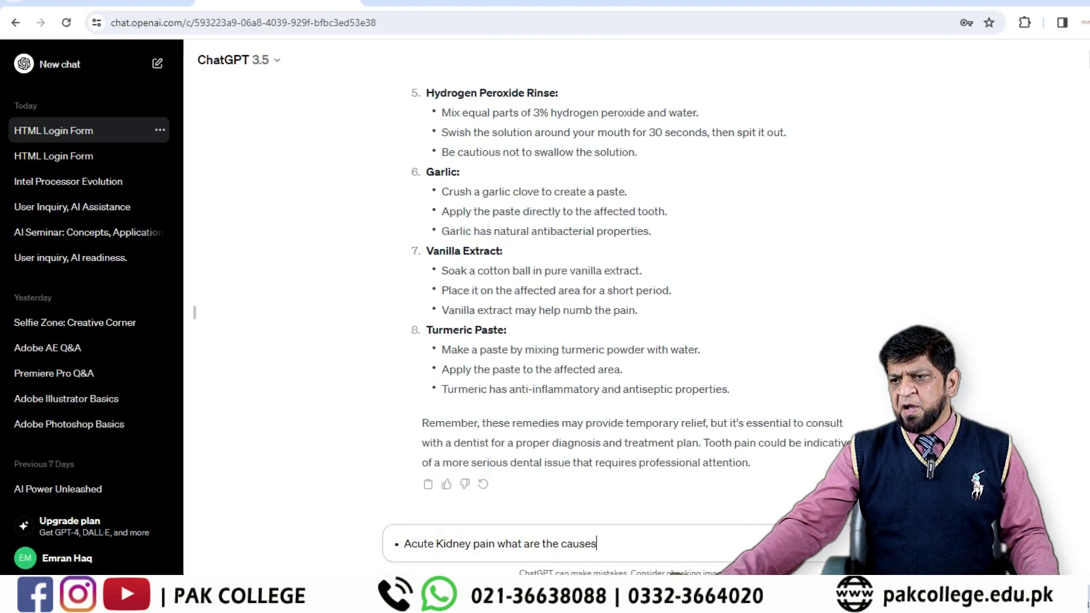
{"action": "key", "text": "Return"}
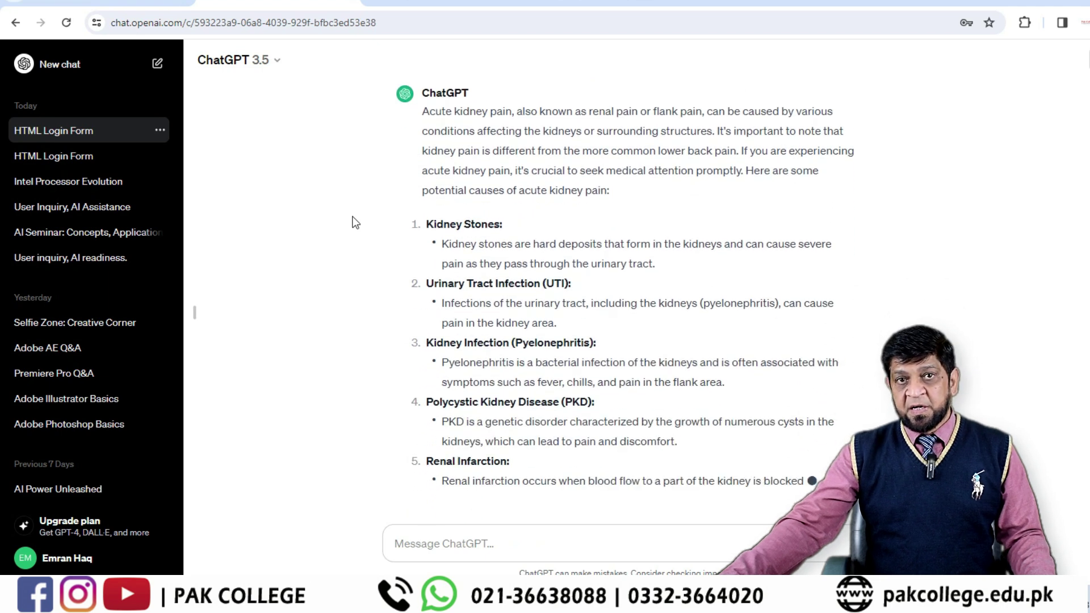
{"action": "scroll", "coordinate": [355, 221], "scroll_direction": "up", "scroll_amount": 2}
{"action": "scroll", "coordinate": [355, 221], "scroll_direction": "down", "scroll_amount": 3}
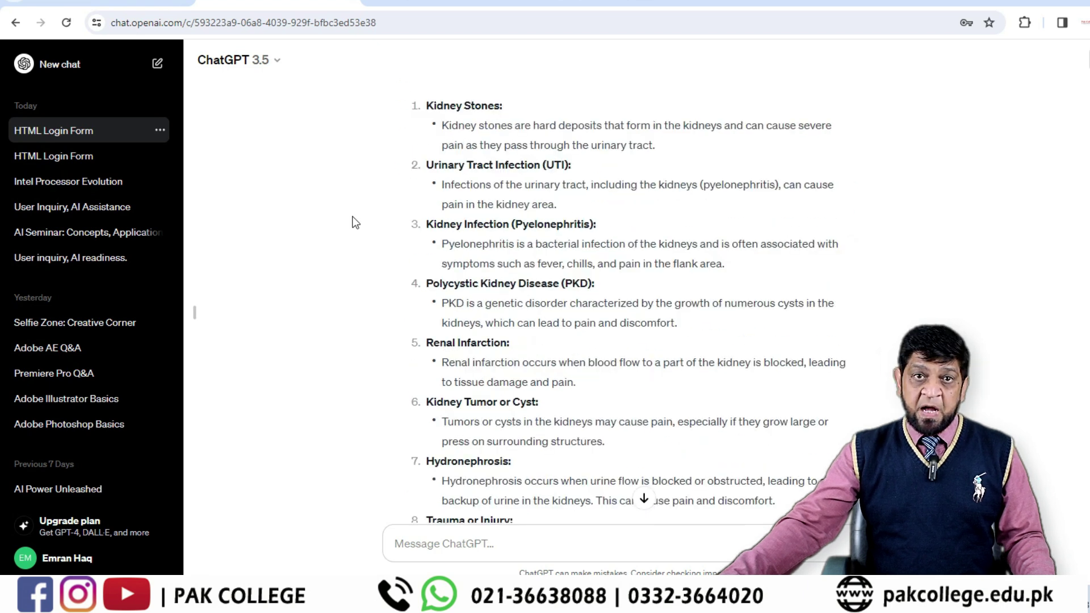
{"action": "scroll", "coordinate": [355, 221], "scroll_direction": "down", "scroll_amount": 5}
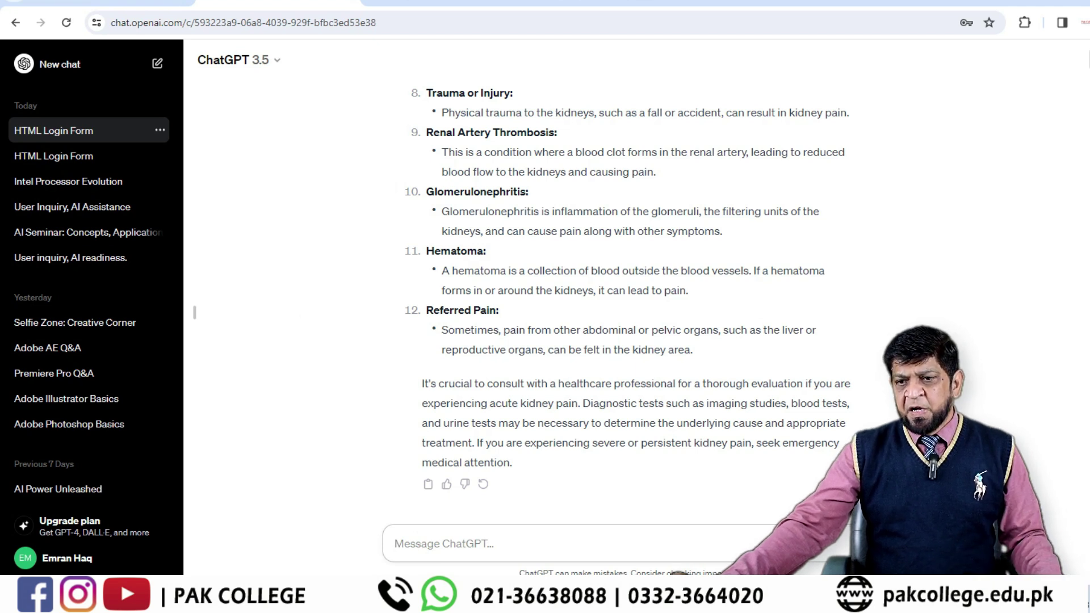
- Switch to the Word document and copy the line "Who Created Radio" under History / Inventions / etc
{"action": "key", "text": "alt+Tab"}
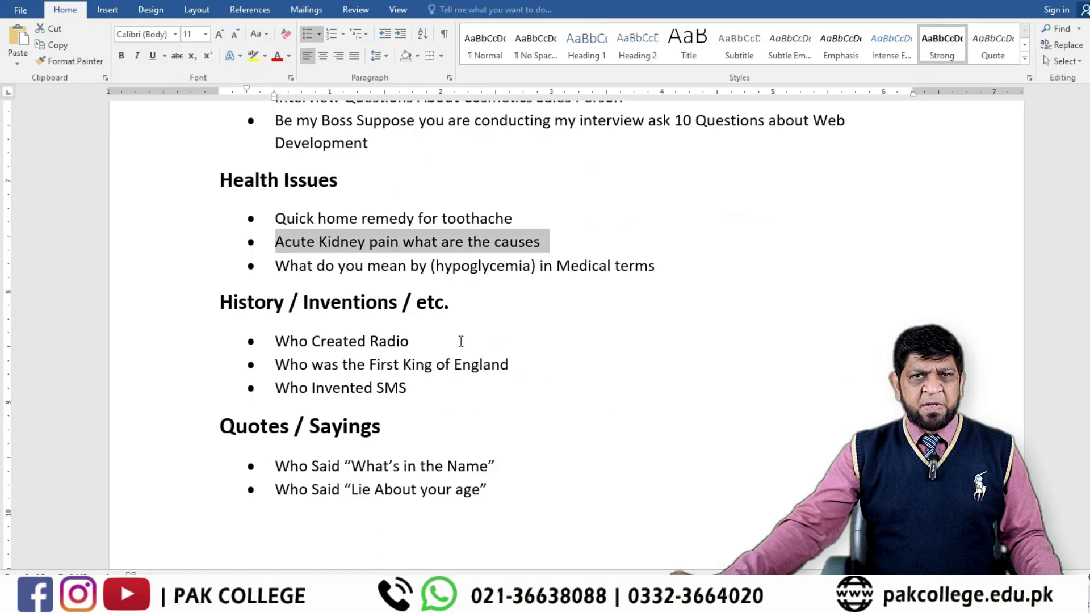
{"action": "left_click", "coordinate": [452, 287]}
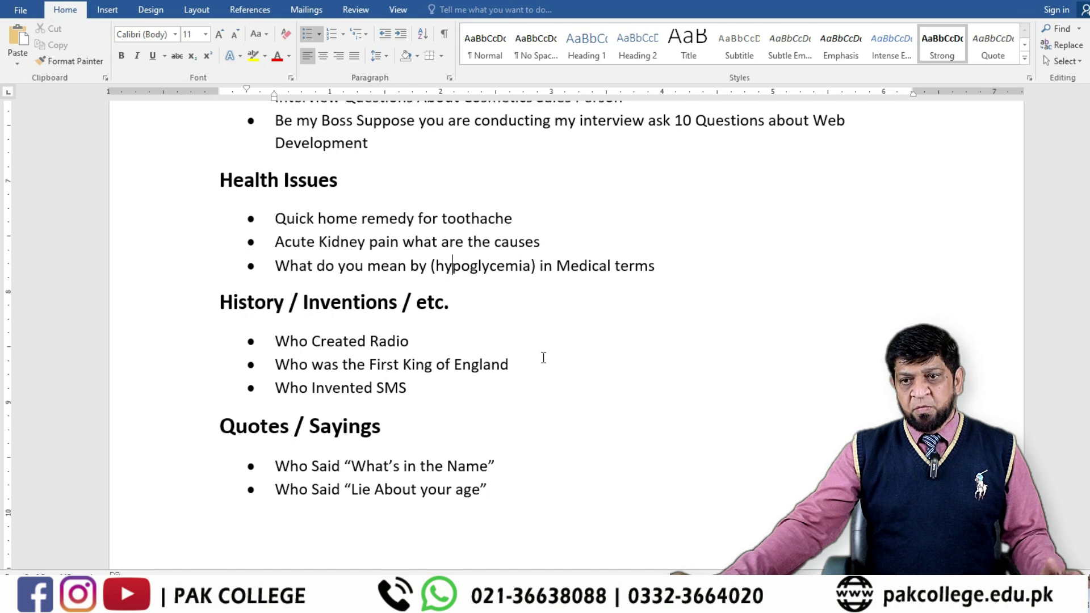
{"action": "left_click", "coordinate": [471, 302]}
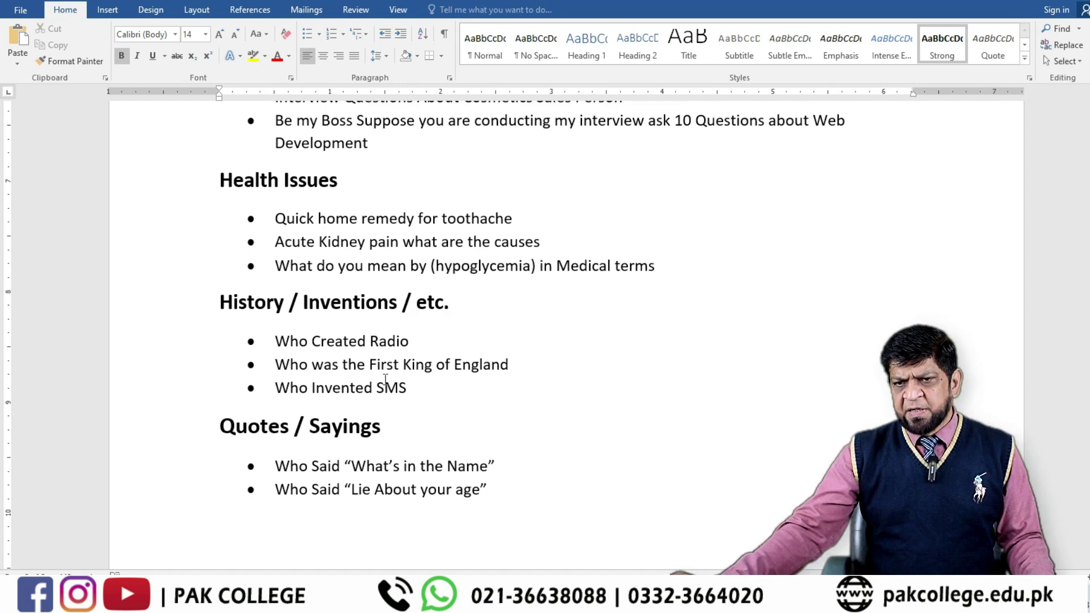
{"action": "left_click_drag", "start_coordinate": [274, 341], "coordinate": [426, 340]}
{"action": "key", "text": "ctrl+c"}
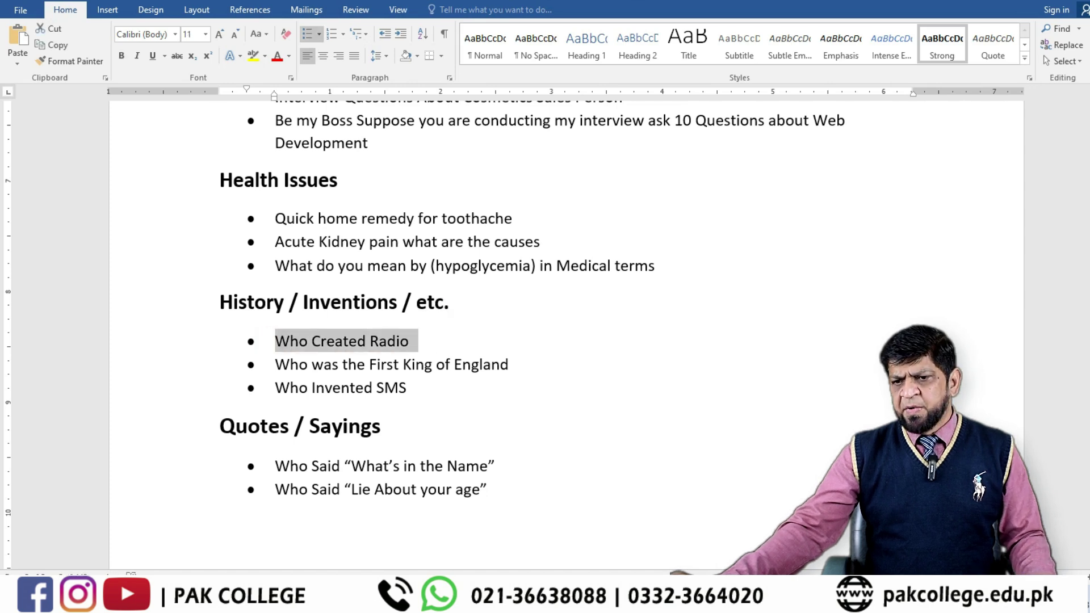
- Switch to ChatGPT and submit the copied question "Who Created Radio"
{"action": "key", "text": "alt+Tab"}
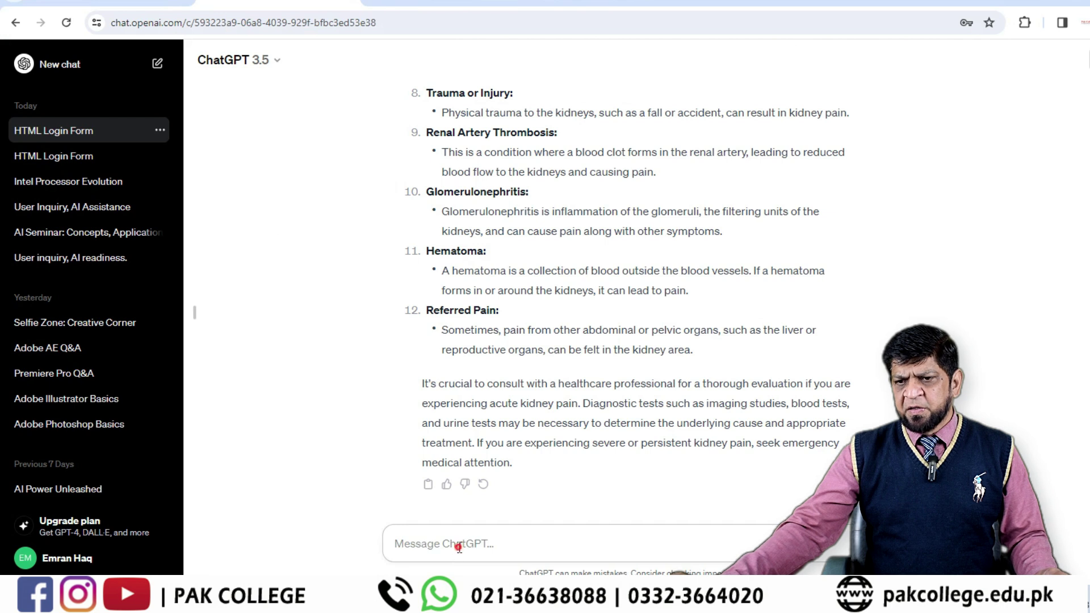
{"action": "key", "text": "ctrl+v"}
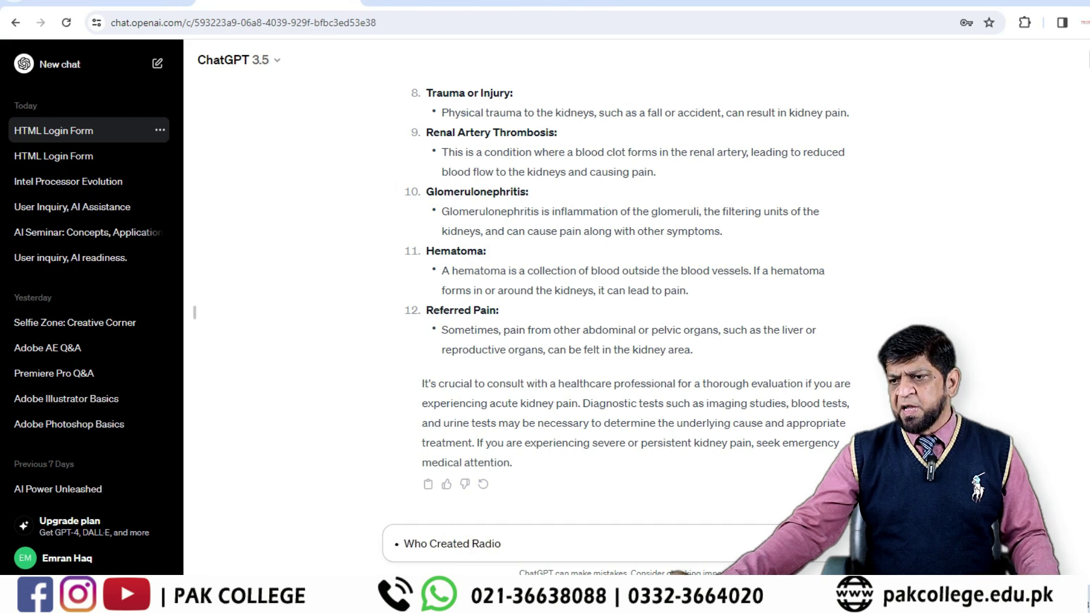
{"action": "key", "text": "Return"}
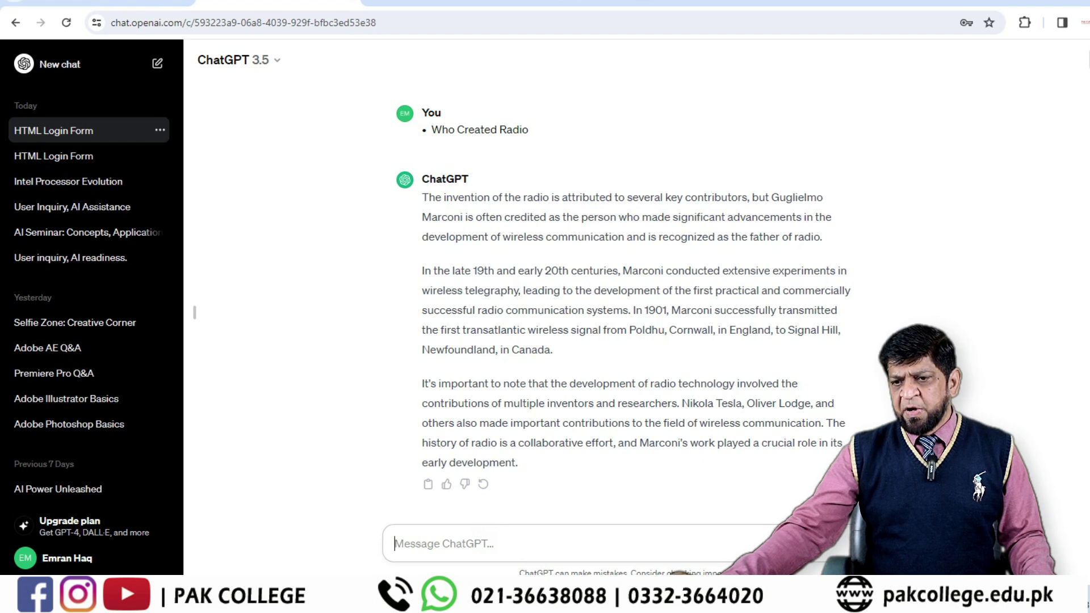
- Copy the line "Who Invented SMS" from the Word document and submit it in ChatGPT
{"action": "key", "text": "alt+Tab"}
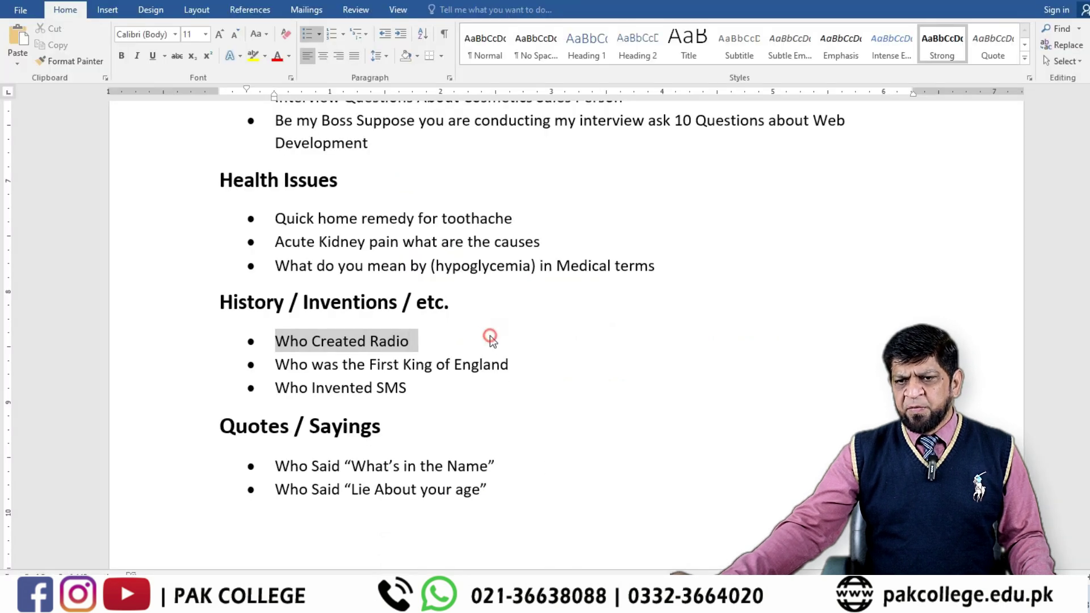
{"action": "left_click", "coordinate": [364, 388]}
{"action": "left_click_drag", "start_coordinate": [275, 387], "coordinate": [417, 398]}
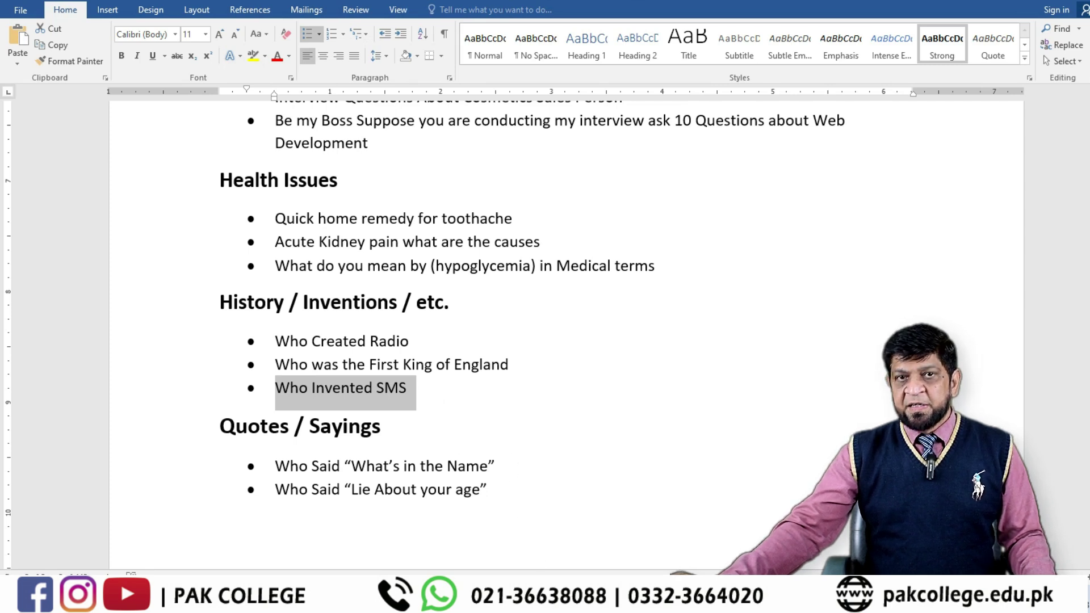
{"action": "key", "text": "alt+Tab"}
{"action": "left_click", "coordinate": [426, 540]}
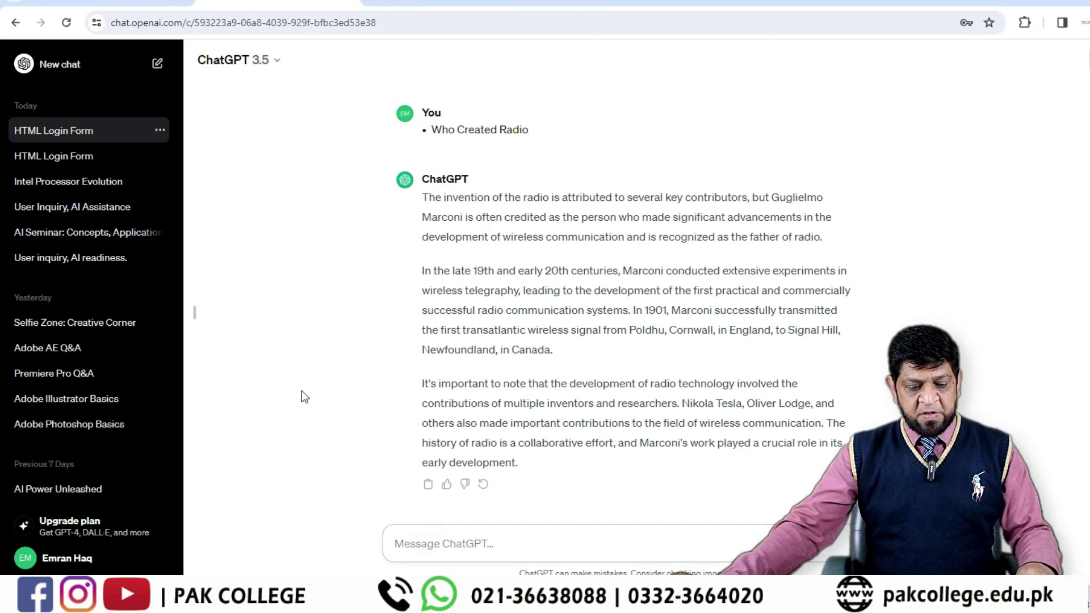
{"action": "key", "text": "ctrl+v"}
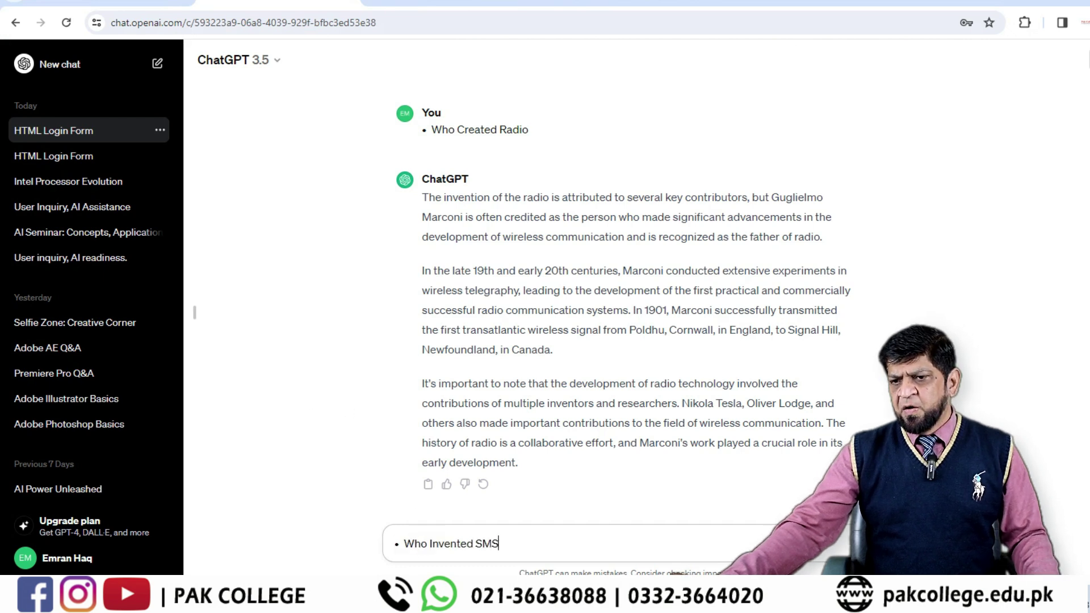
{"action": "key", "text": "Return"}
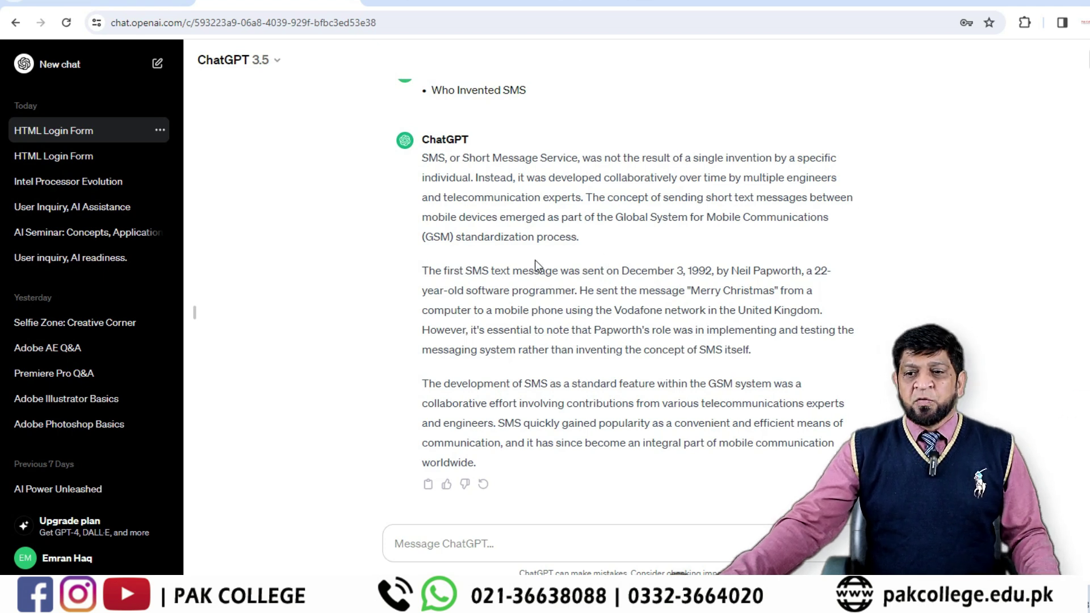
- Switch to the Word document and copy the line "Who Said “What’s in the Name”" under Quotes / Sayings
{"action": "key", "text": "alt+Tab"}
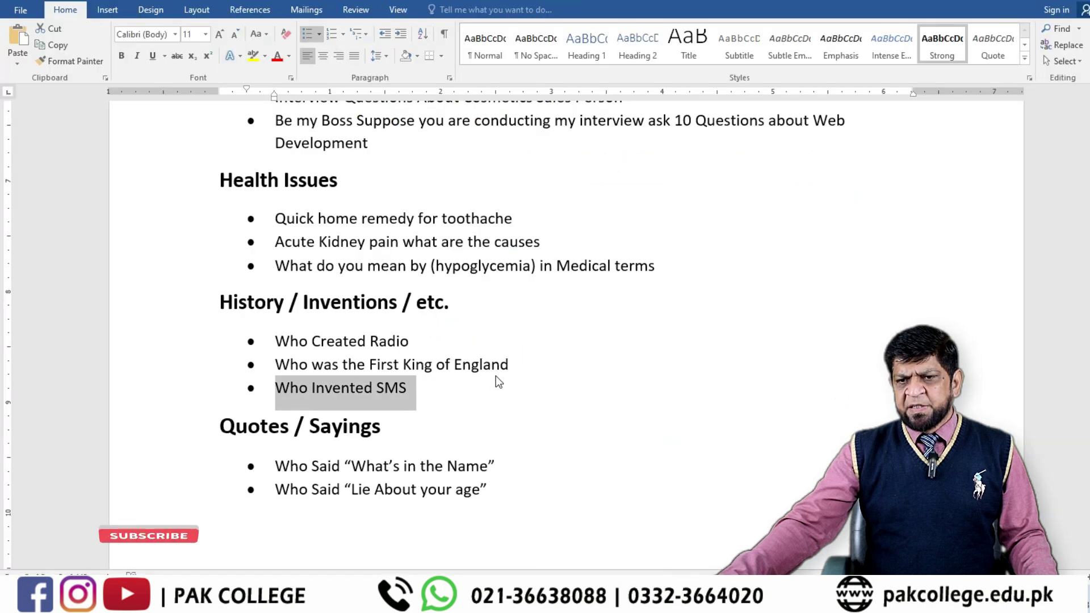
{"action": "scroll", "coordinate": [497, 377], "scroll_direction": "down", "scroll_amount": 2}
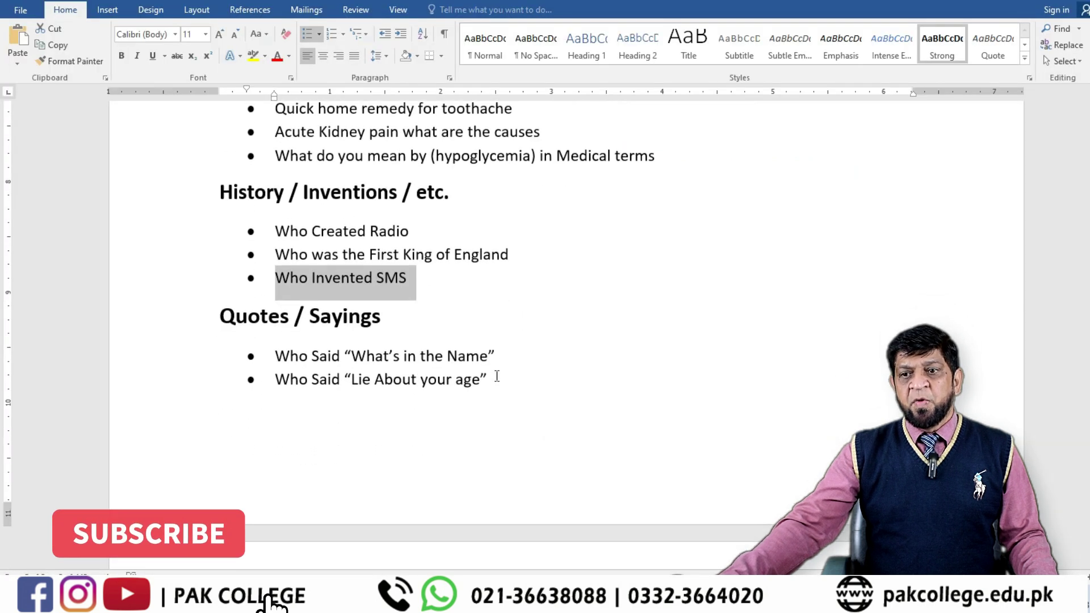
{"action": "left_click", "coordinate": [567, 365]}
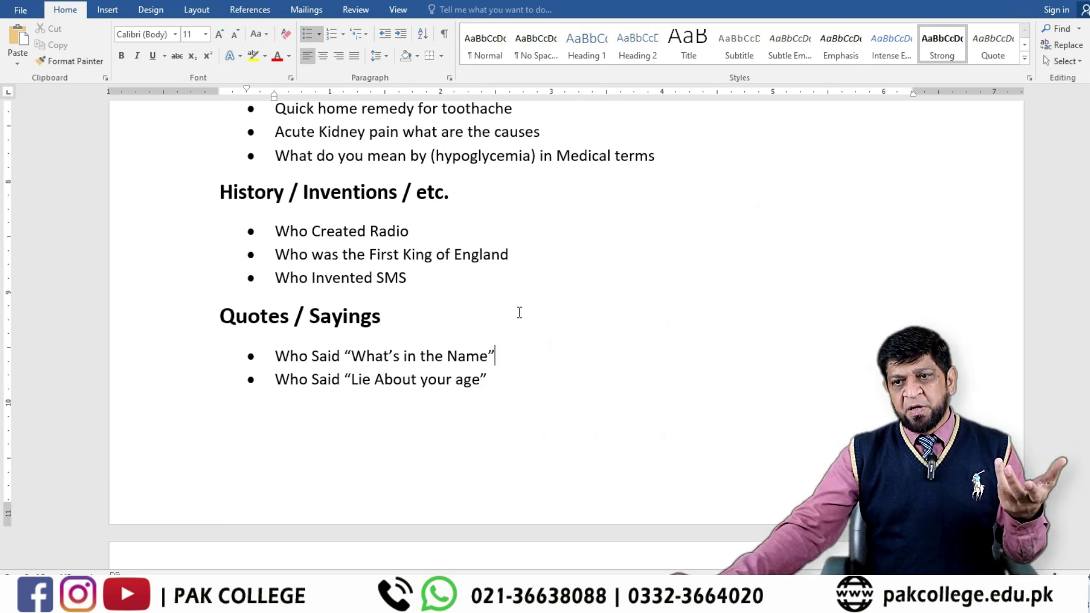
{"action": "left_click", "coordinate": [526, 273]}
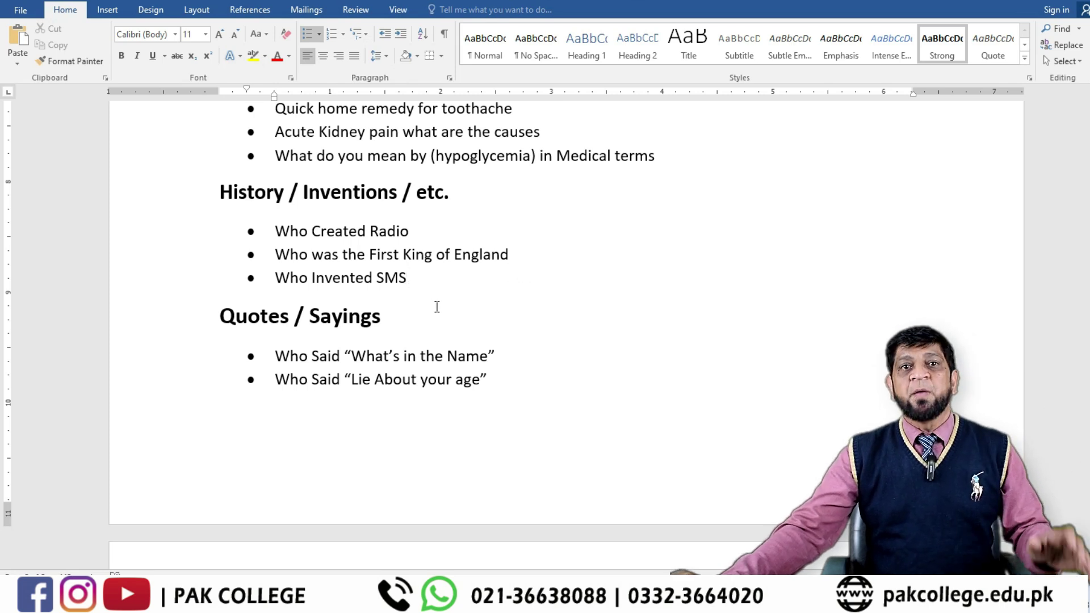
{"action": "left_click", "coordinate": [296, 419]}
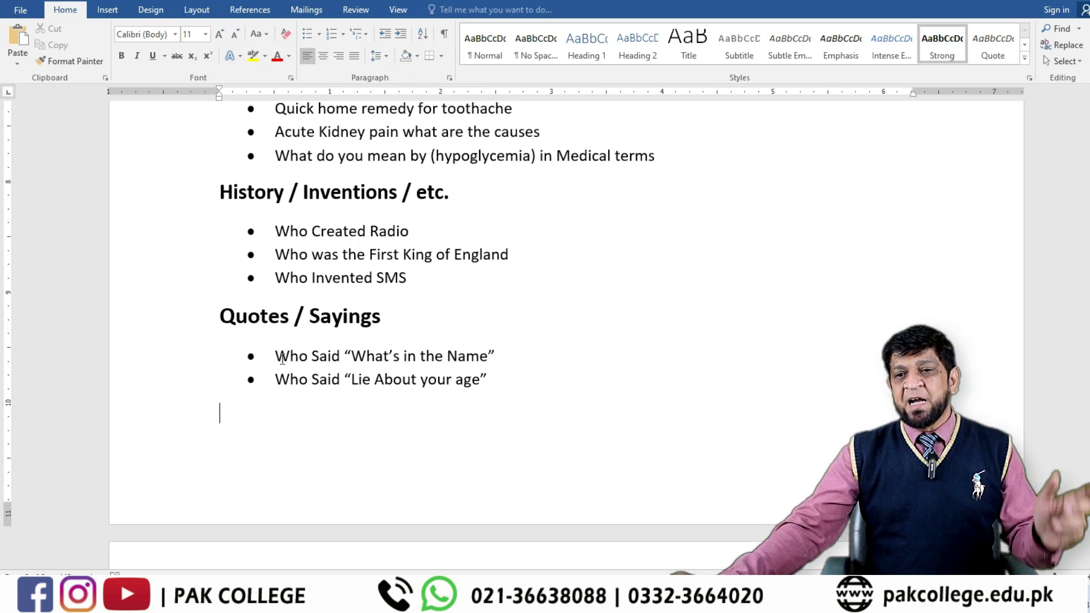
{"action": "left_click_drag", "start_coordinate": [278, 356], "coordinate": [500, 364]}
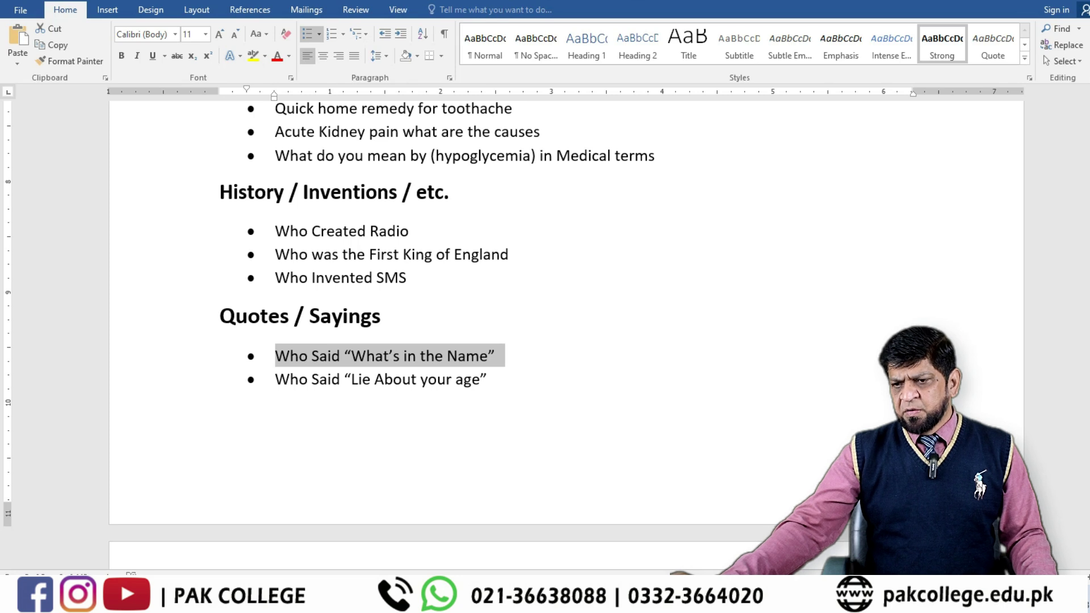
- Switch to ChatGPT and submit the question "Who Said “What’s in the Name”"
{"action": "key", "text": "alt+Tab"}
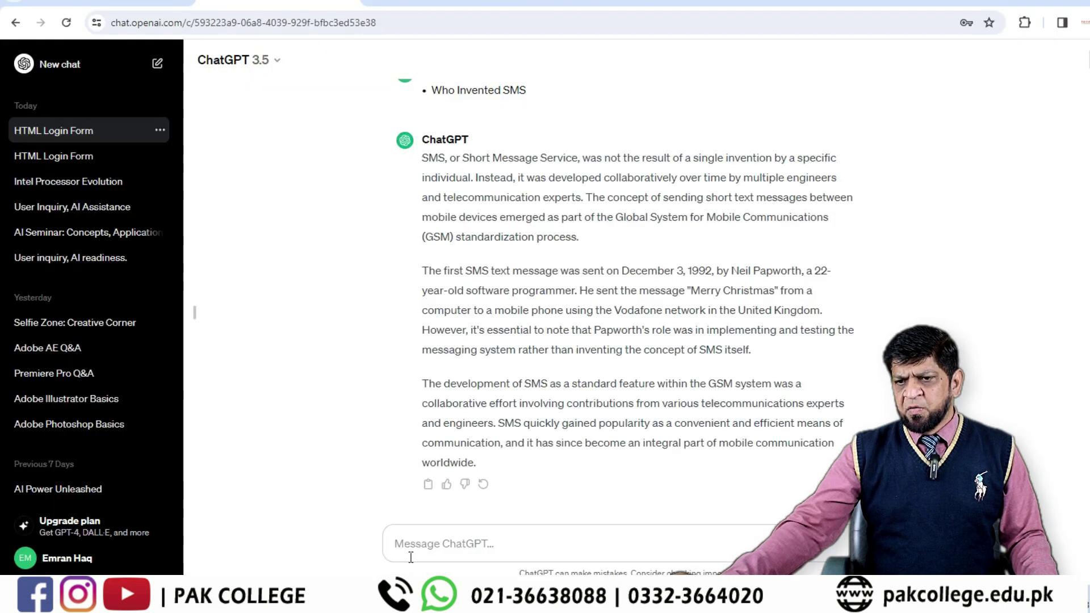
{"action": "type", "text": "• Who Said \"What’s in the Name\""}
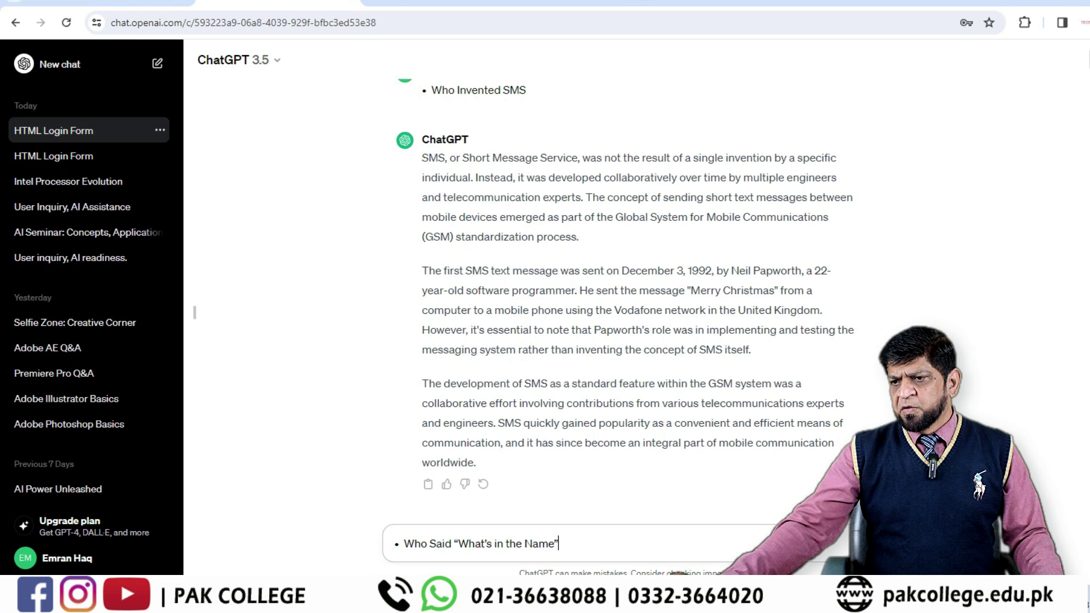
{"action": "key", "text": "Return"}
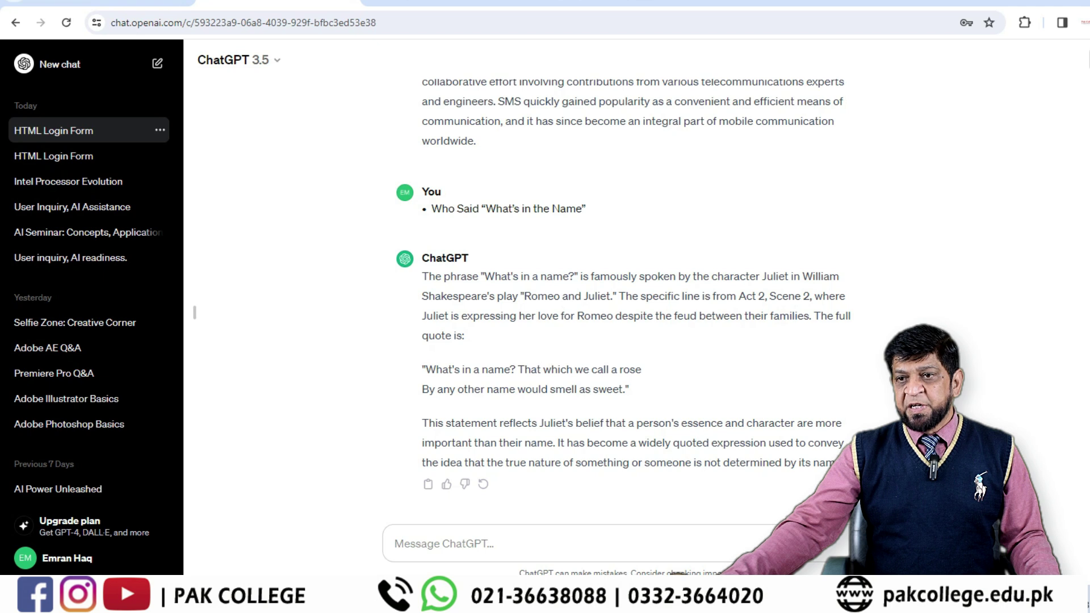
- Switch to the Word document and place the cursor at the end of the line "Who Said “Lie About your age”"
{"action": "key", "text": "alt+Tab"}
{"action": "left_click", "coordinate": [525, 374]}
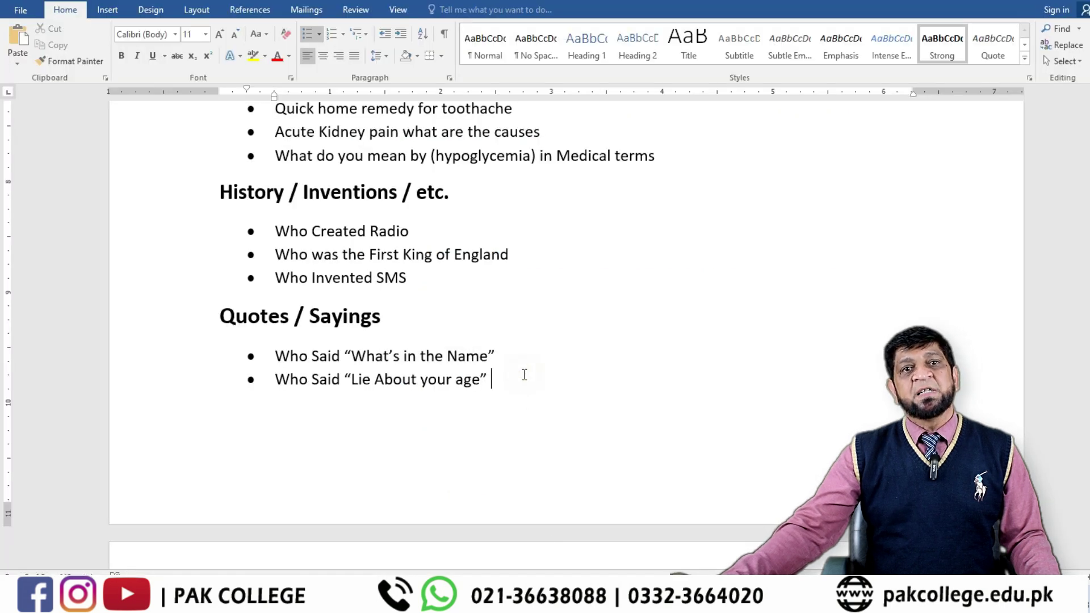